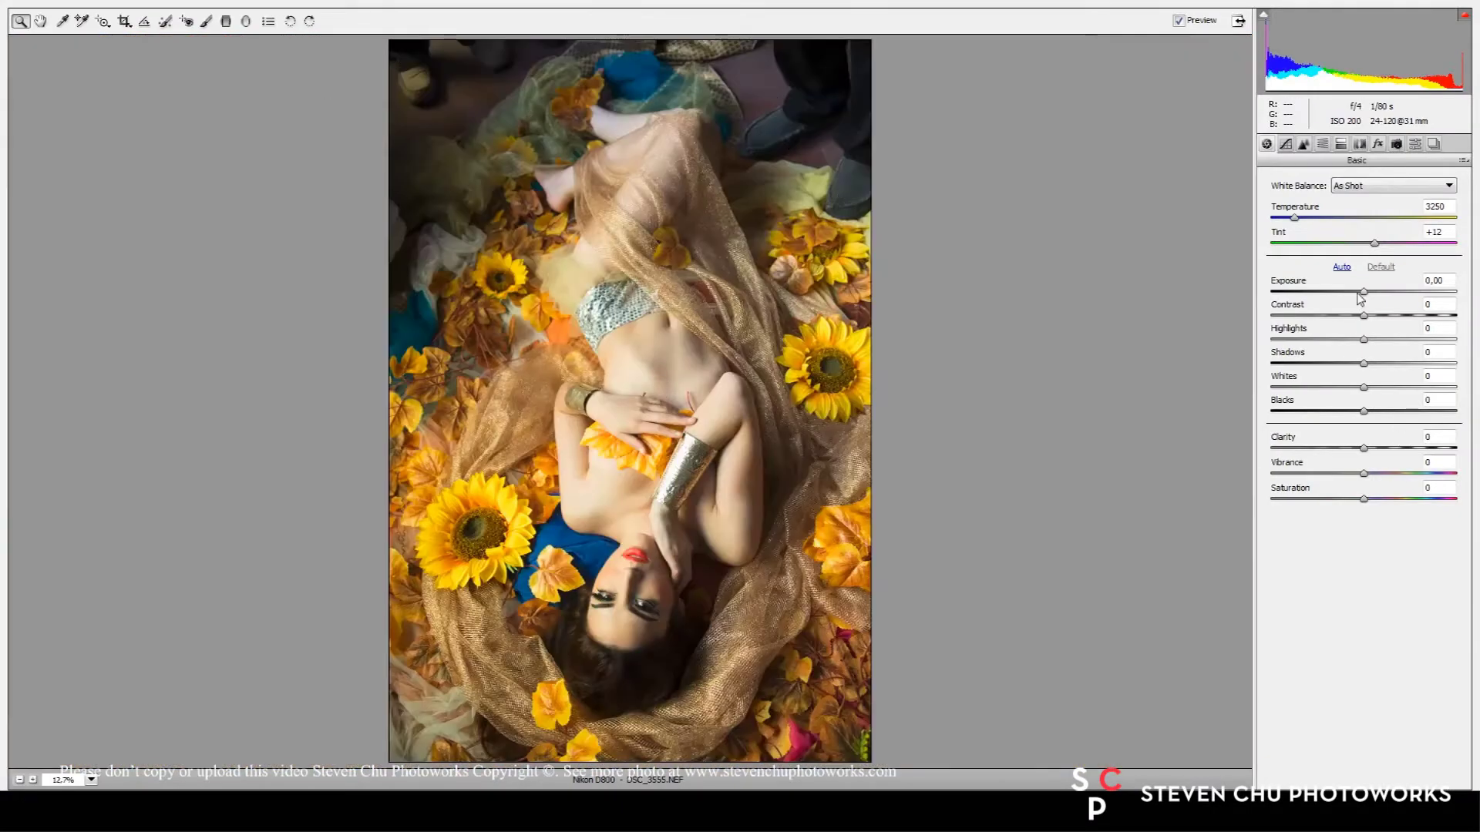
Step: In Camera Raw, set Exposure +0.85, Highlights -68, Whites -63 and Blacks +35
mouse_move(1363, 292)
mouse_down()
mouse_move(1380, 292)
mouse_move(1300, 340)
mouse_up()
mouse_move(1363, 386)
mouse_down()
mouse_move(1305, 387)
mouse_move(1396, 411)
mouse_up()
drag(1363, 363, 1369, 363)
click(972, 414)
key(ctrl+minus)
key(k)
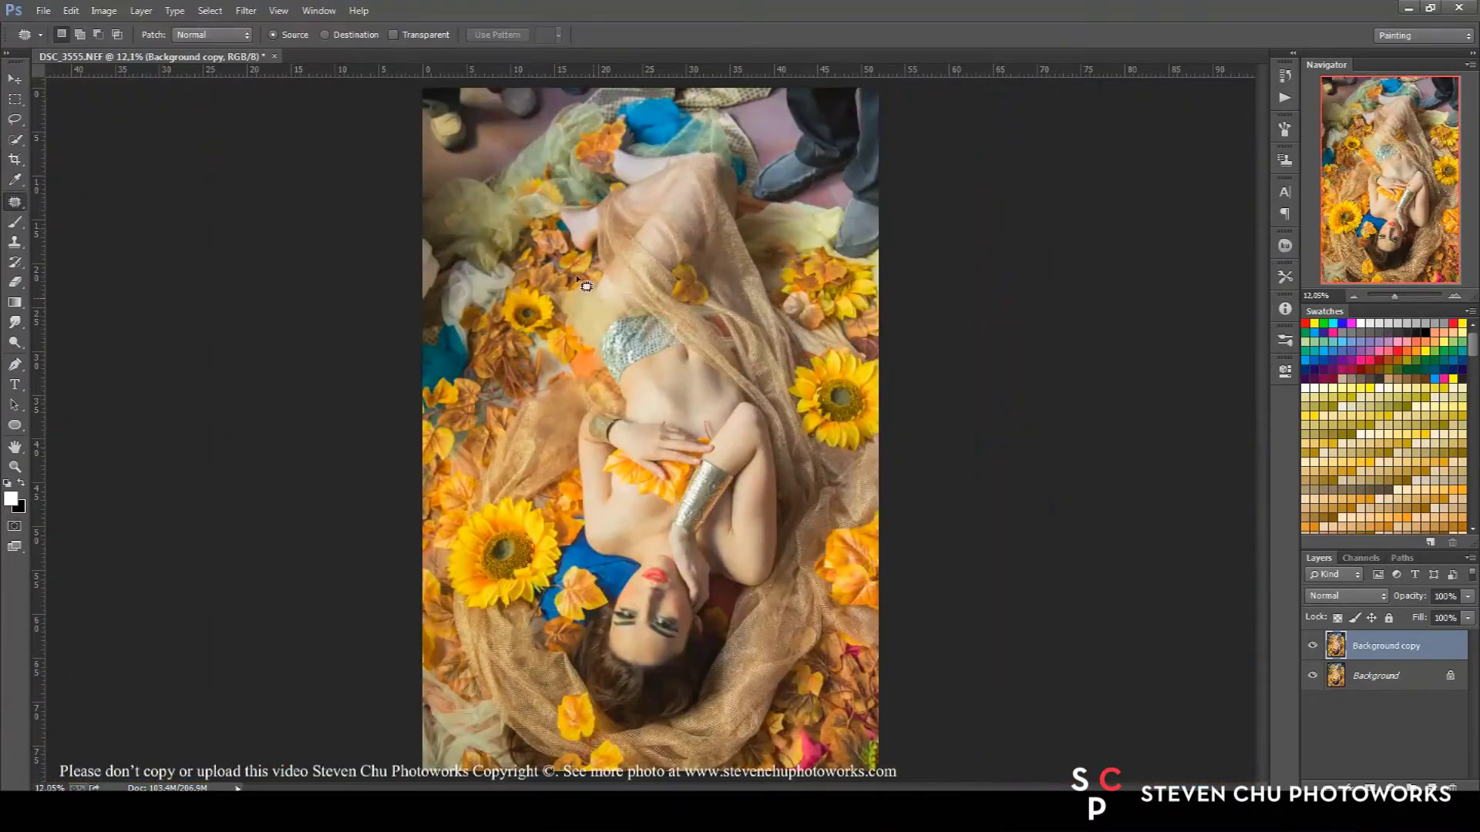
Step: Crop to 2:3, then copy a patch to Layer 1, rotated into the top-left corner and masked
key(c)
click(91, 34)
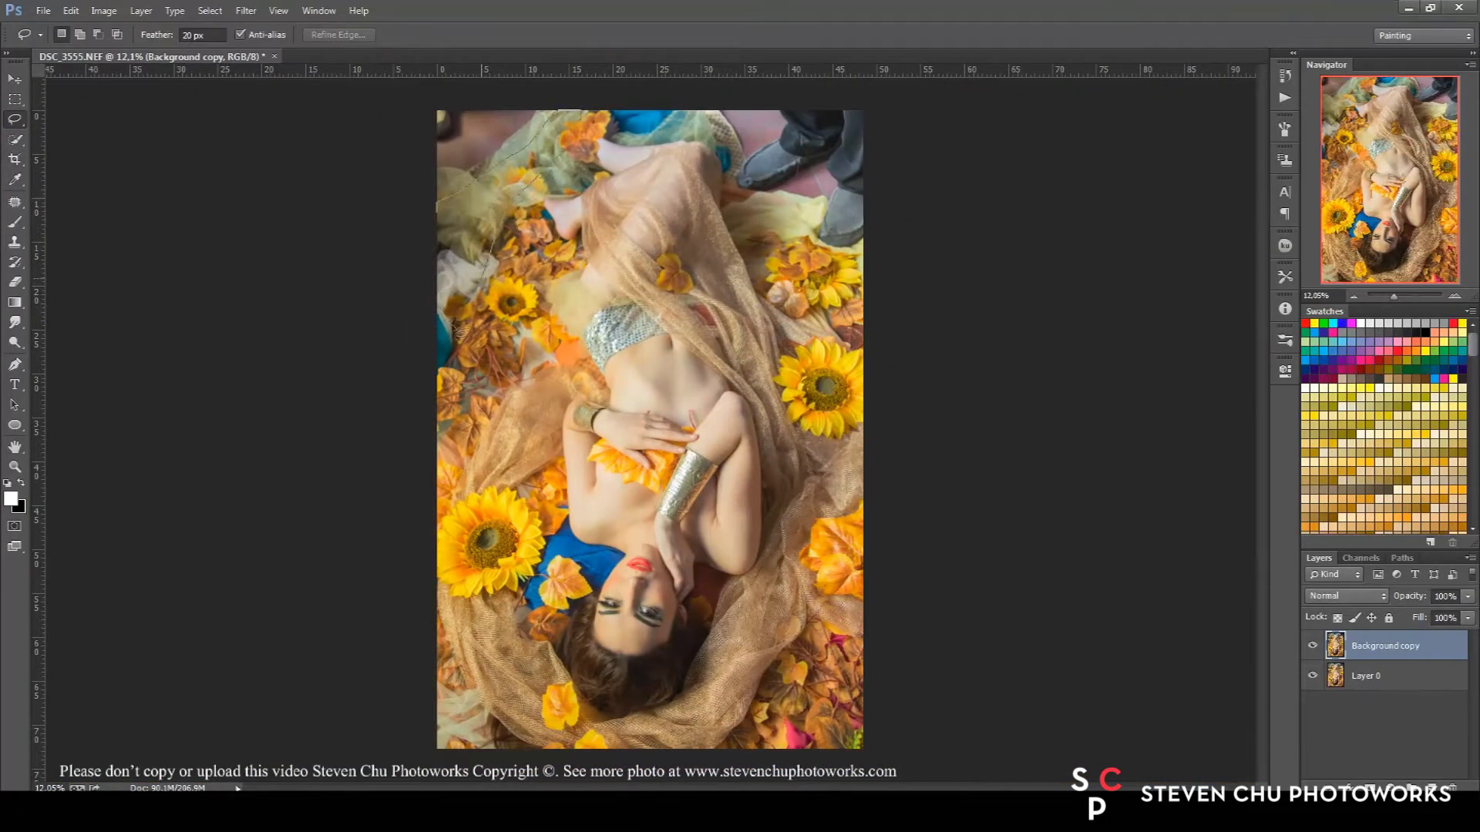
right_click(476, 217)
click(529, 360)
key(v)
click(70, 10)
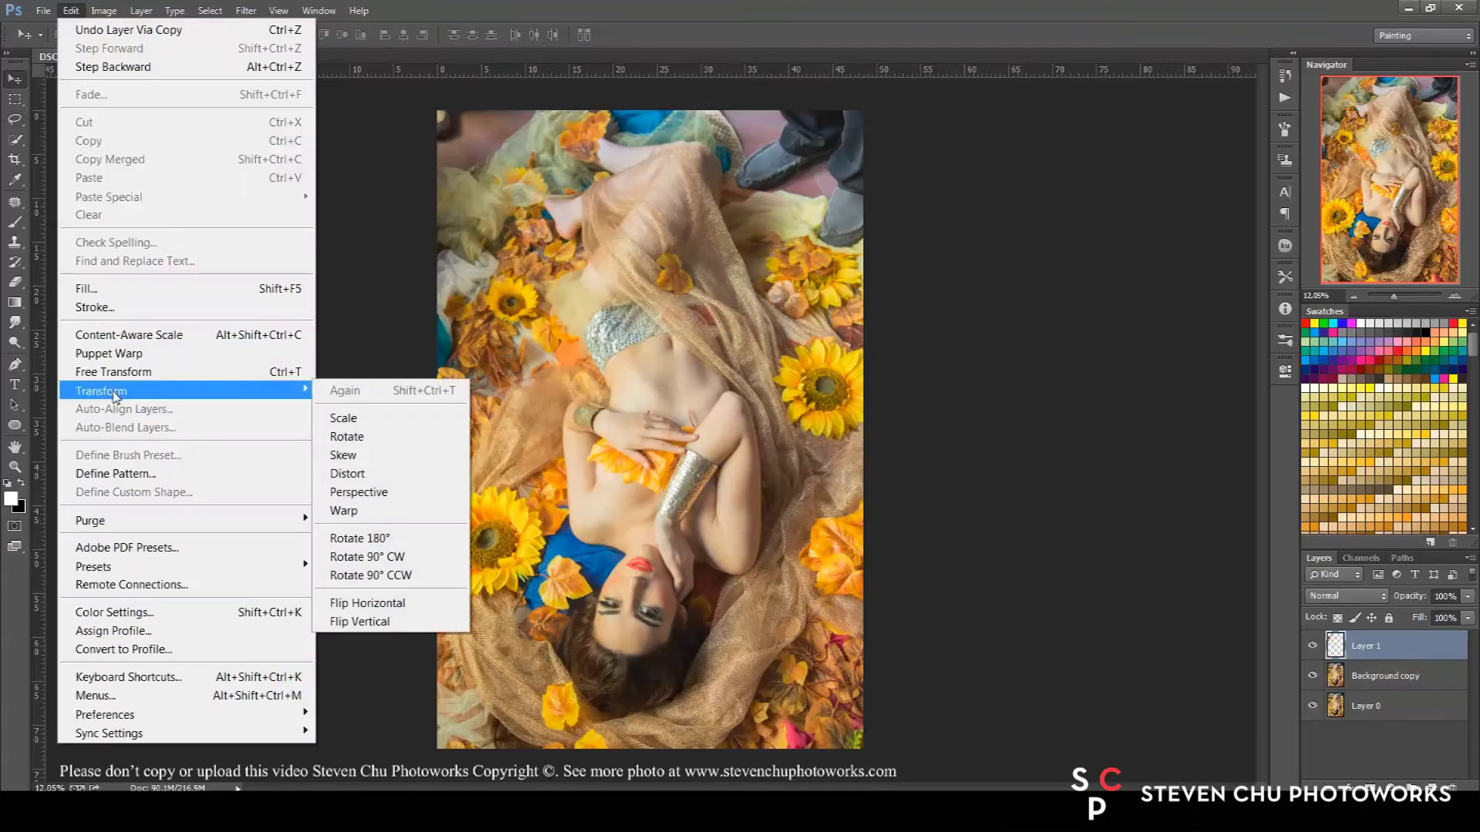
click(343, 417)
drag(586, 154, 584, 279)
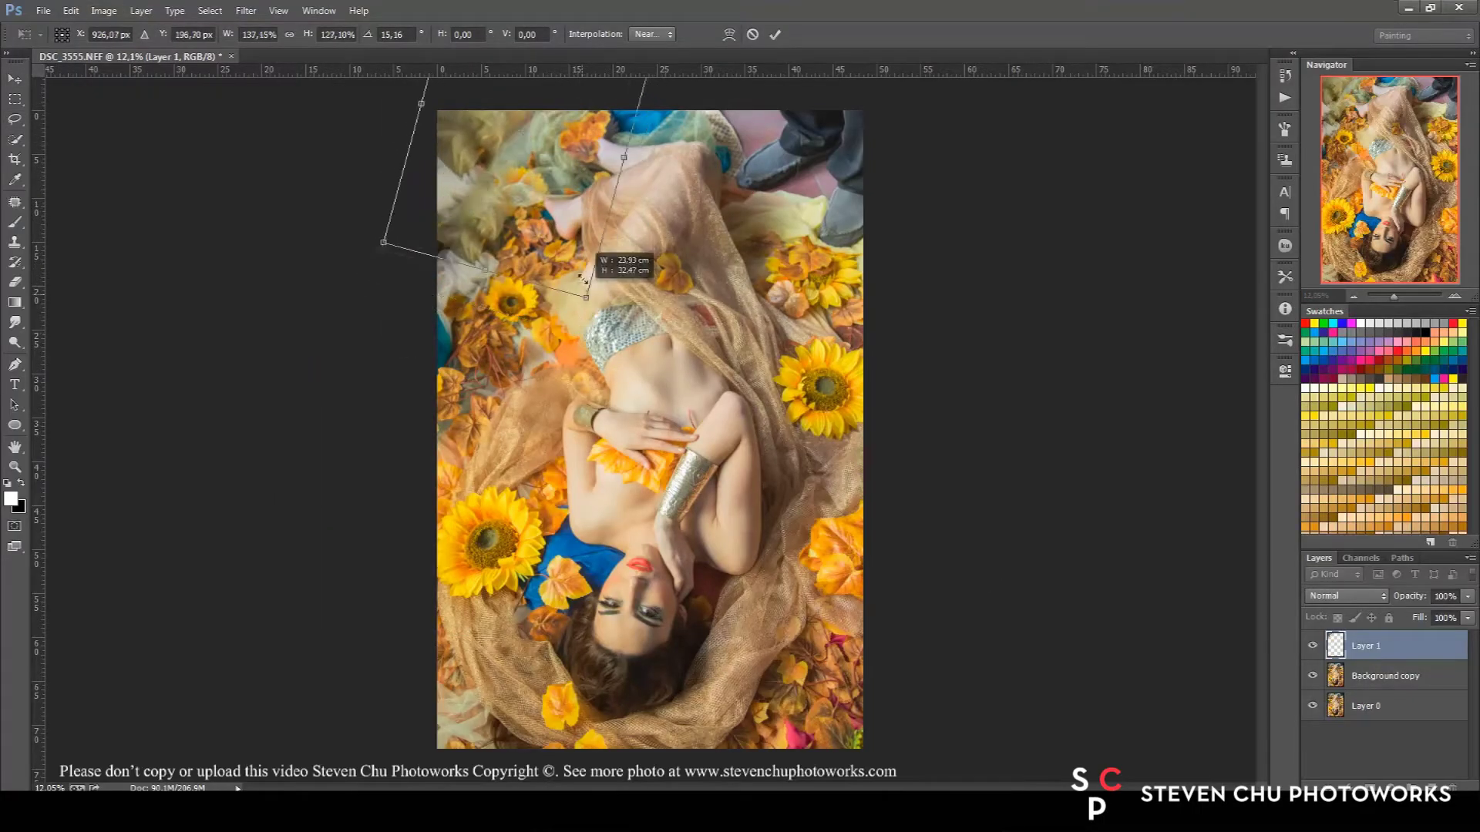
key(Return)
click(1372, 788)
key(b)
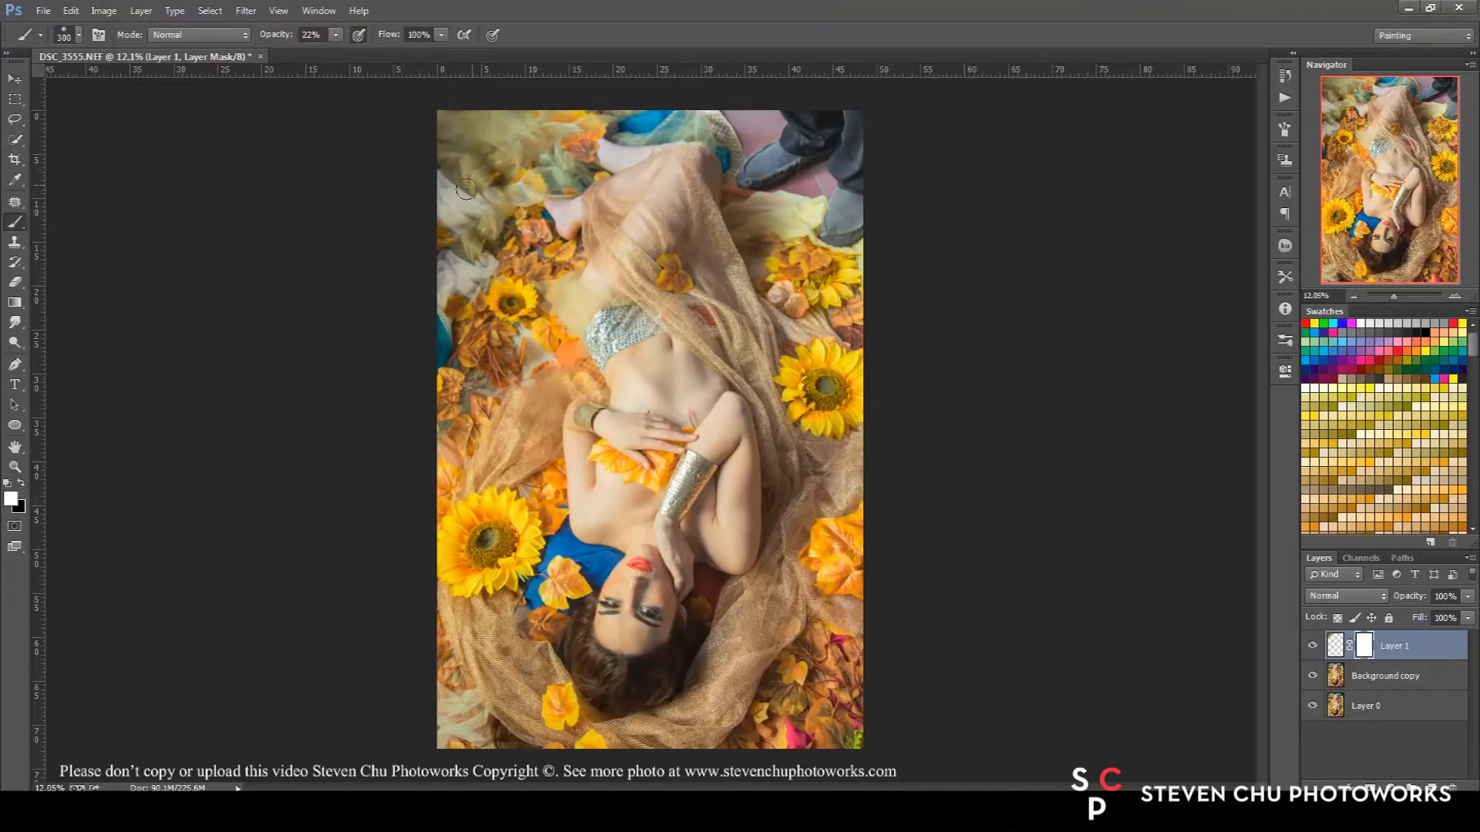
Step: Copy lassoed sunflowers from Background copy to Layer 2, rotated into the top-right area
key(alt+bracketleft)
key(l)
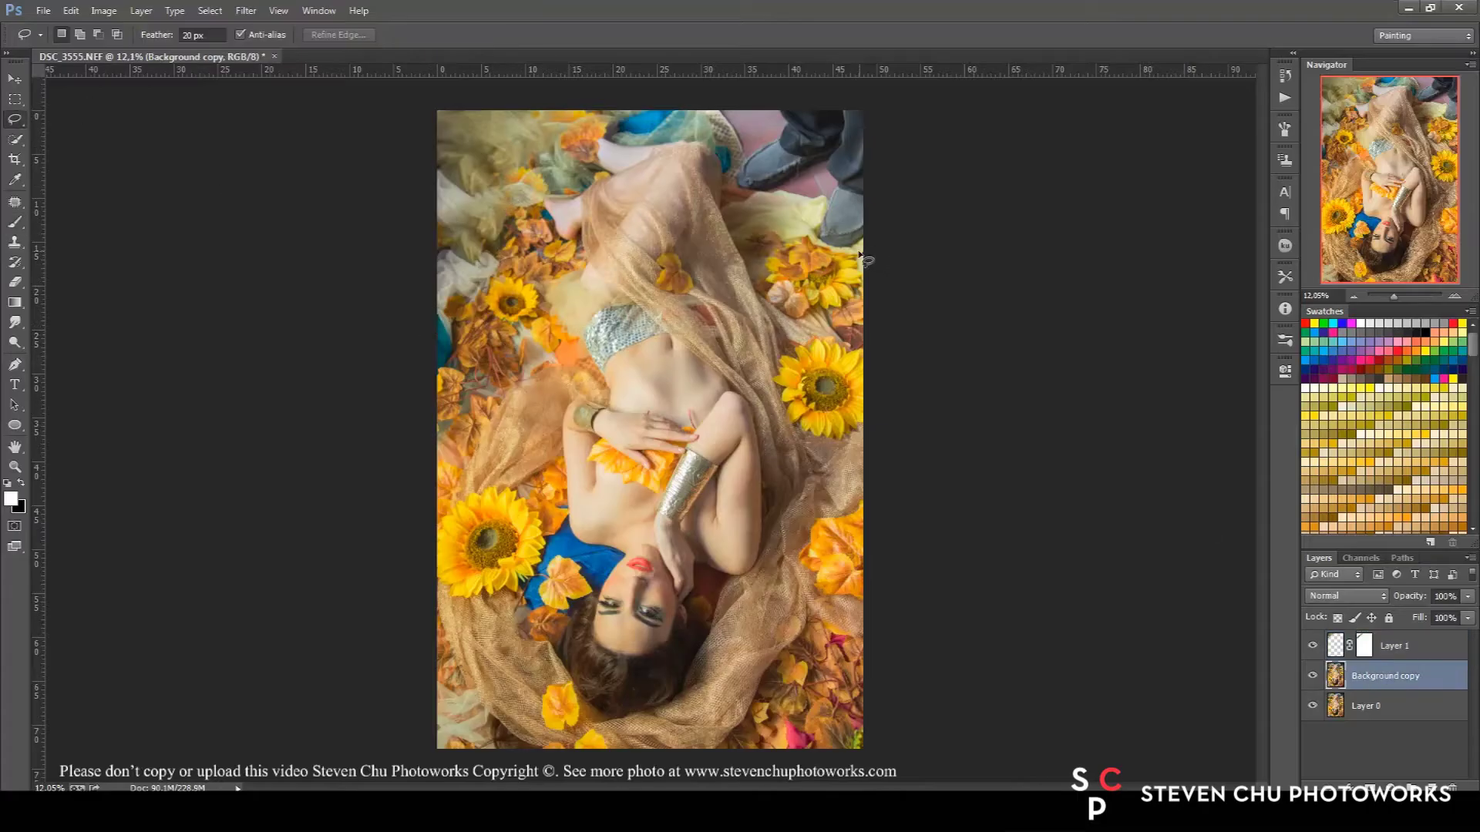
key(ctrl+j)
click(70, 10)
click(92, 374)
drag(809, 346, 756, 83)
key(Return)
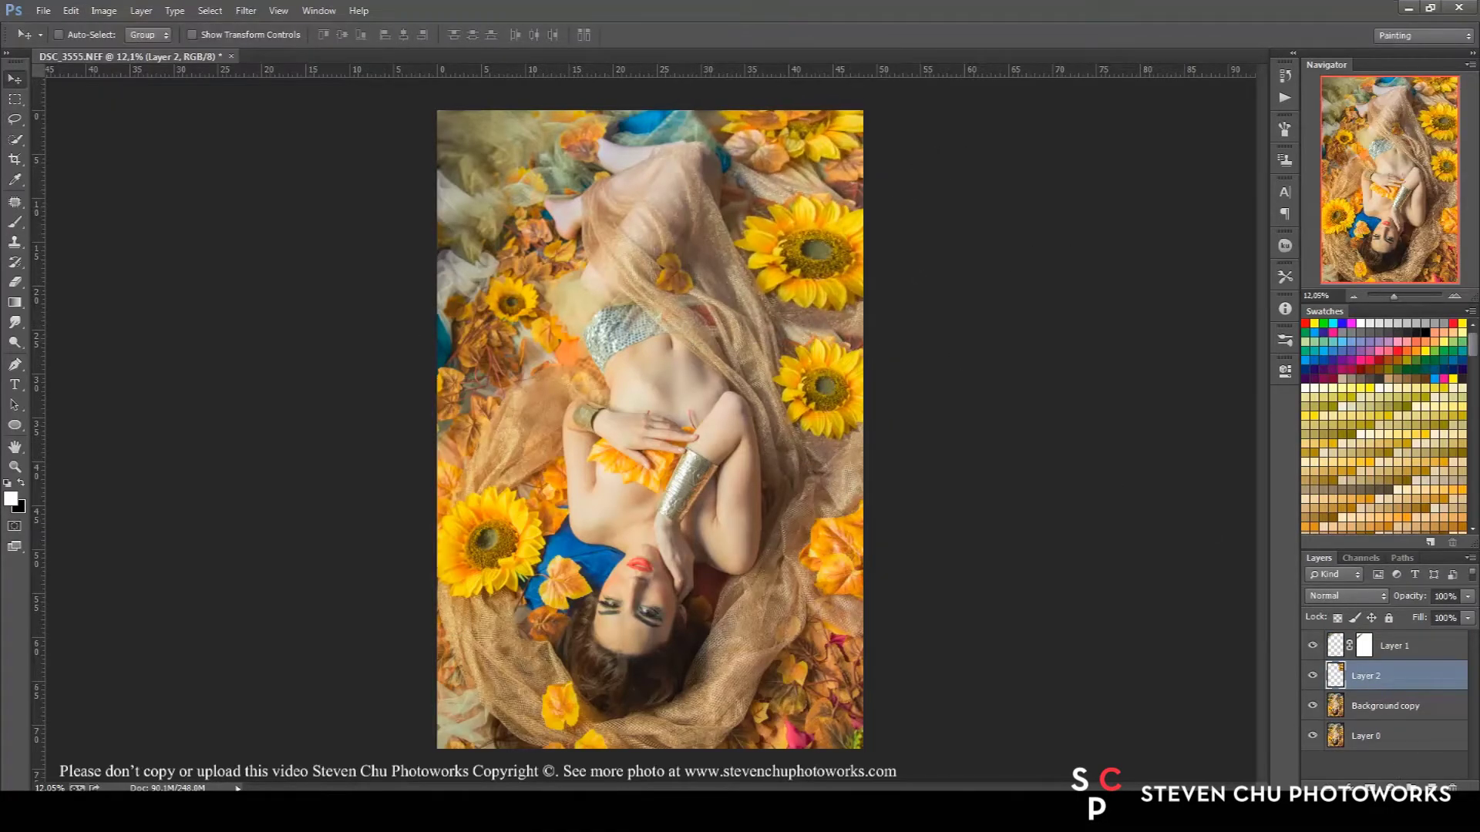
Step: Mask Layer 2 to blend the flowers, then stamp all visible layers into a Merged layer
click(1372, 788)
key(b)
key(x)
key(v)
click(1406, 647)
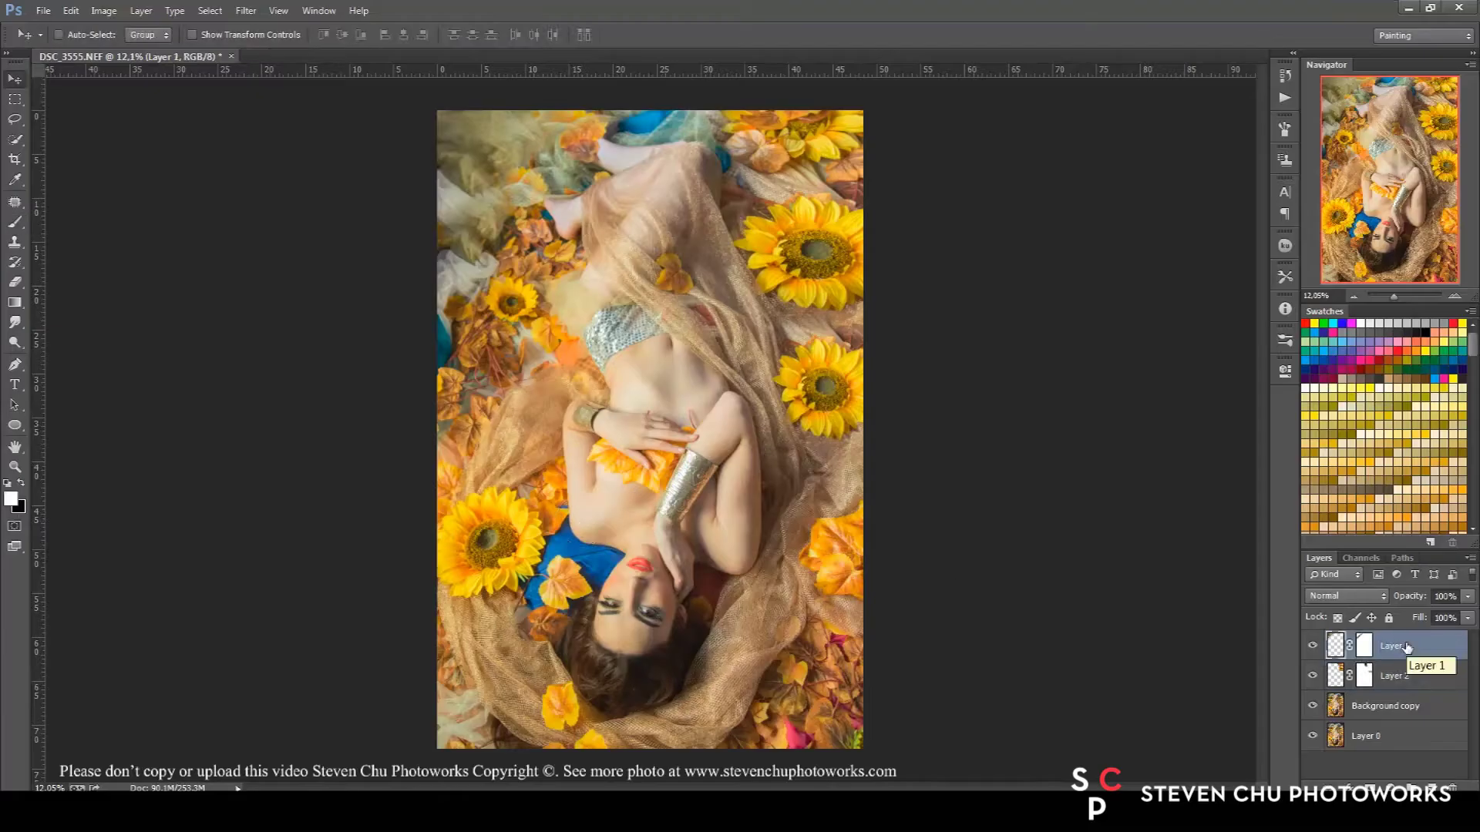
key(ctrl+shift+alt+e)
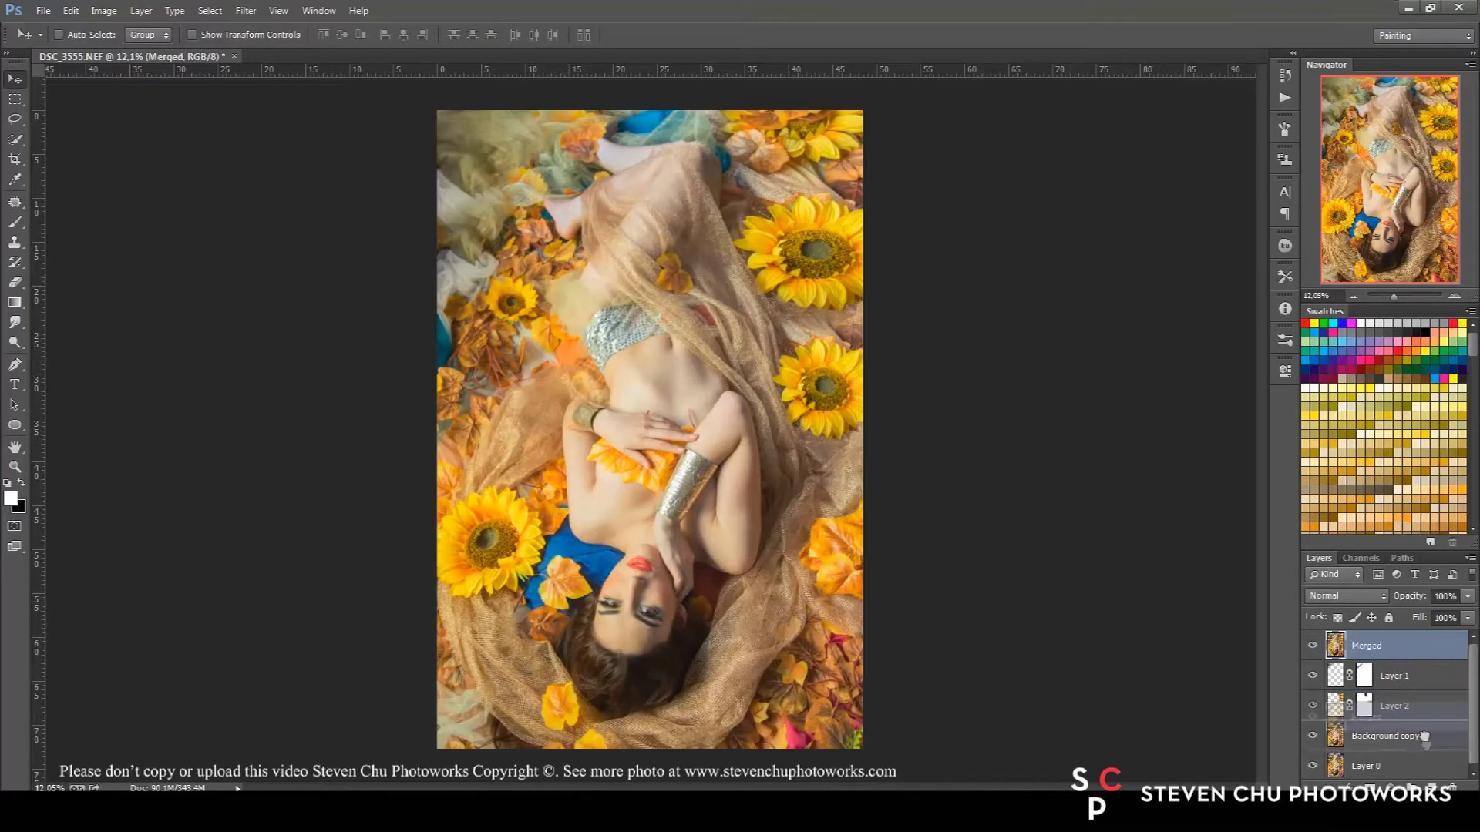
Step: Duplicate Merged twice, Gaussian-blur the middle copy 8 px and rename it Colour
key(ctrl+j)
key(ctrl+j)
click(1312, 646)
click(1380, 676)
click(246, 10)
click(539, 336)
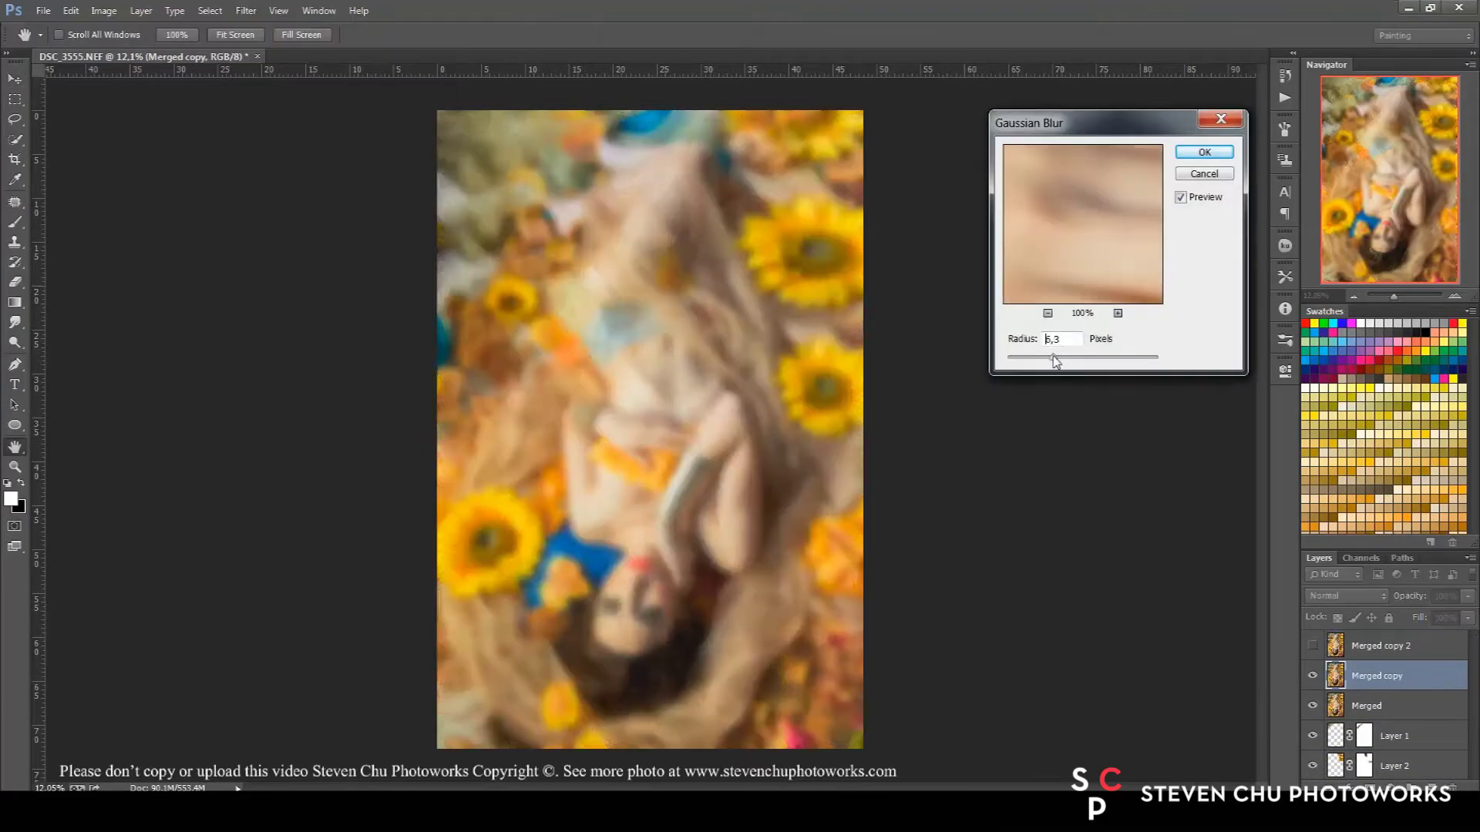
click(1204, 155)
double_click(1376, 676)
text(Colour)
Step: Apply Image from Colour onto the top copy, rename it Detail and set Linear Light
click(1313, 646)
click(1380, 646)
click(103, 10)
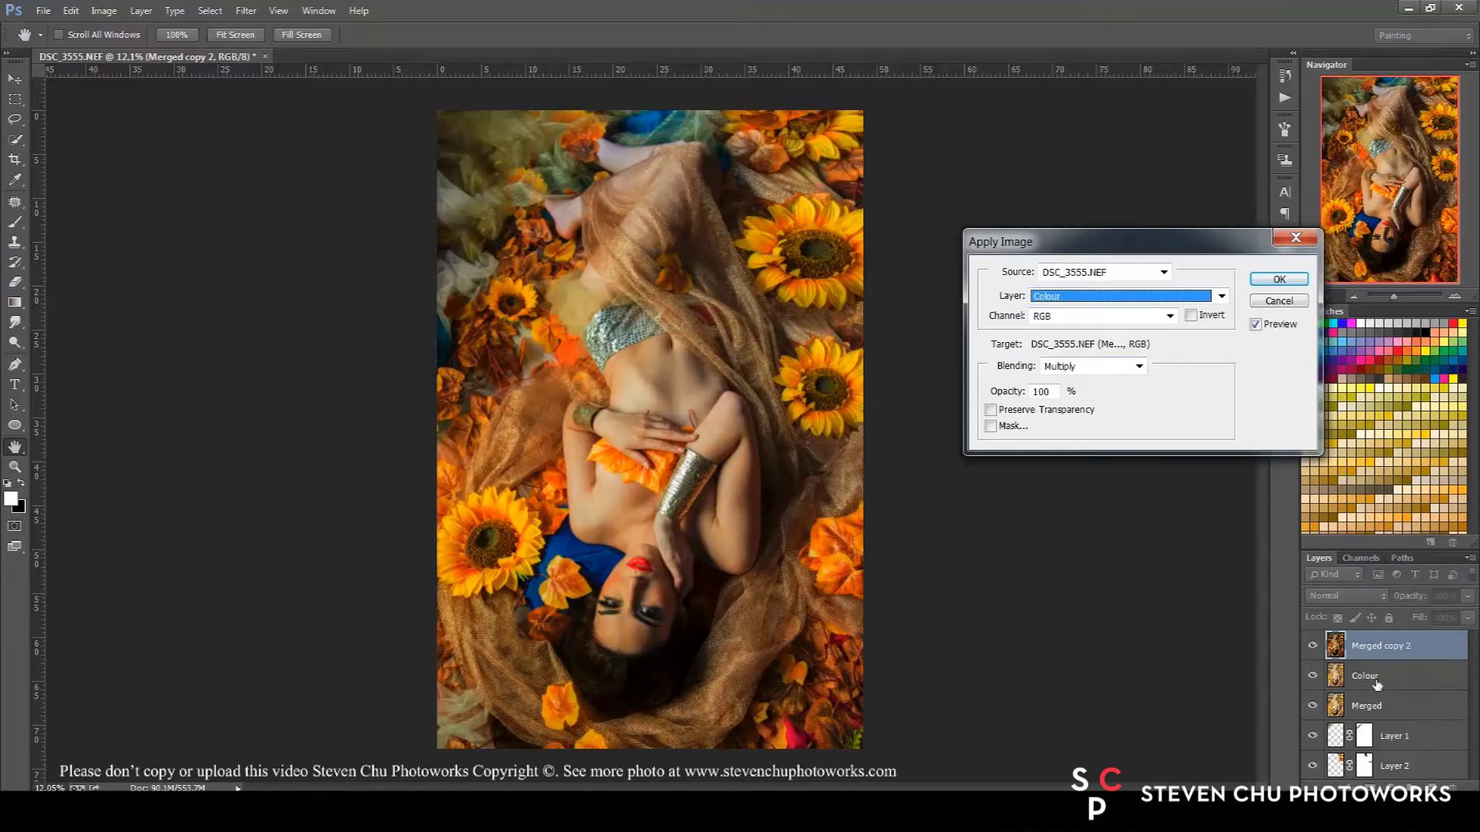
click(1278, 281)
double_click(1365, 645)
text(Detail)
click(1345, 596)
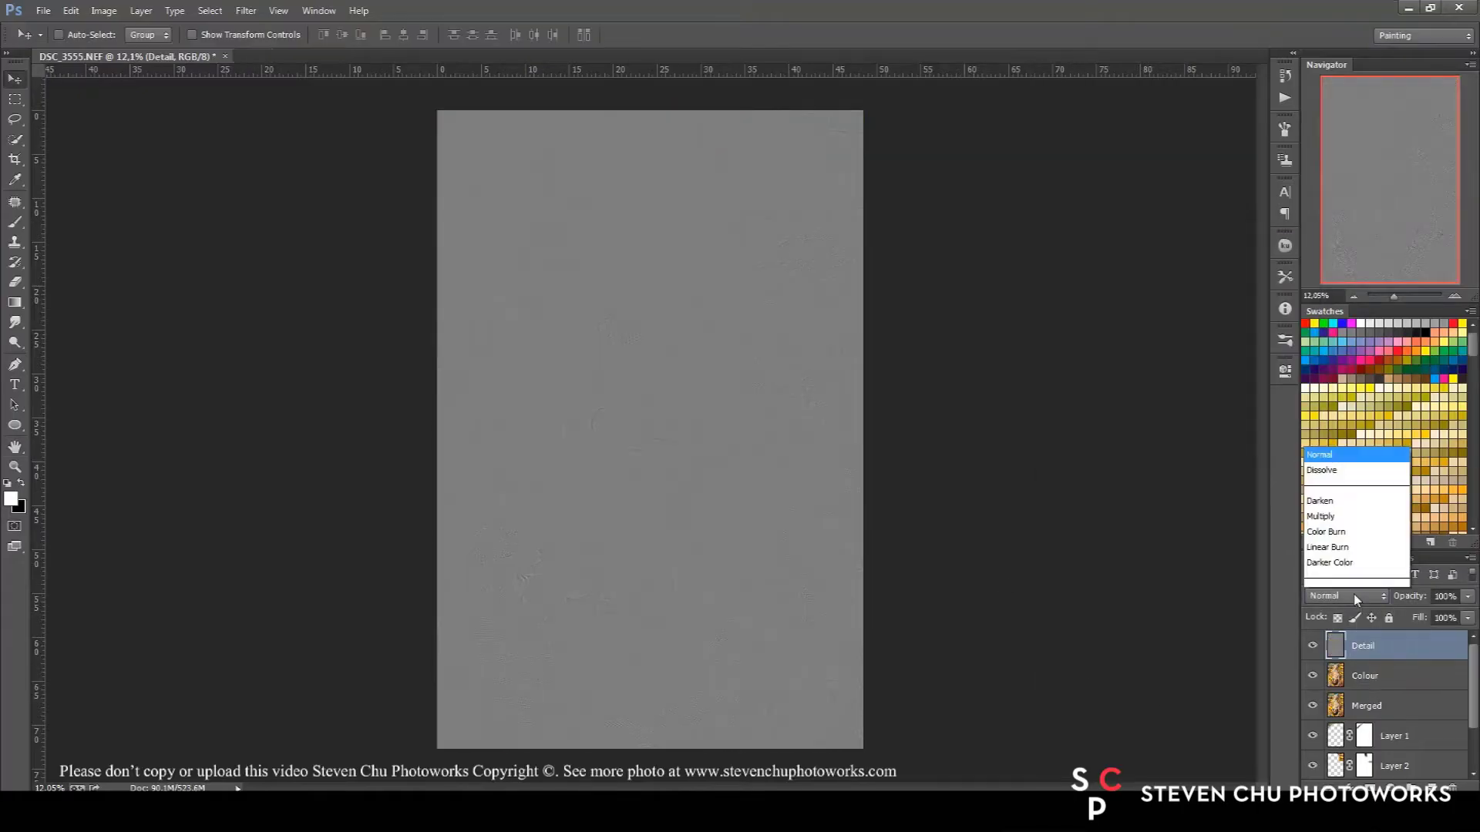
click(1345, 389)
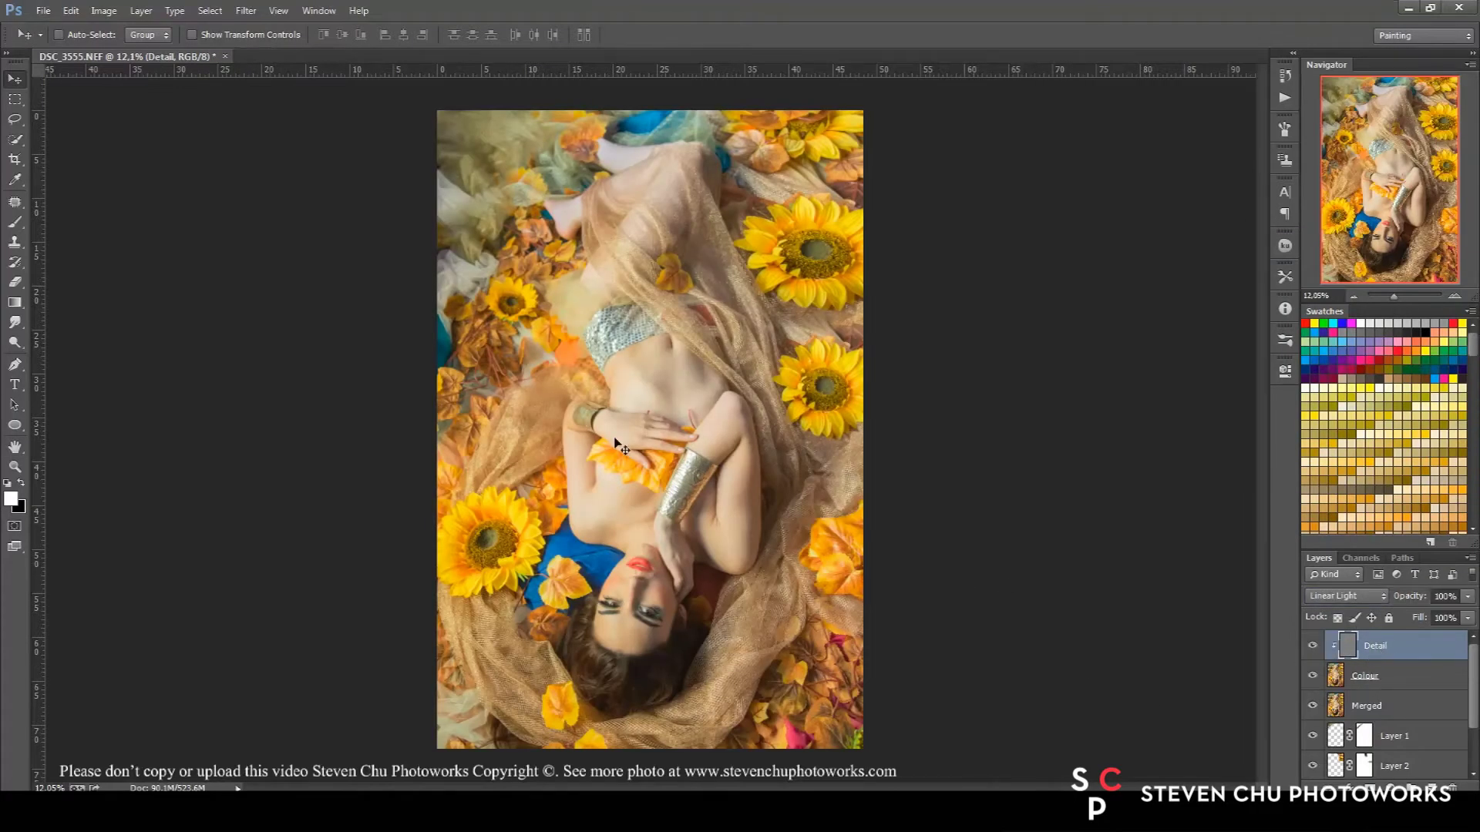
key(ctrl+plus)
key(ctrl+plus)
key(ctrl+plus)
Step: On the Colour layer, lasso the arm skin and apply Gaussian Blur
key(alt+bracketleft)
key(l)
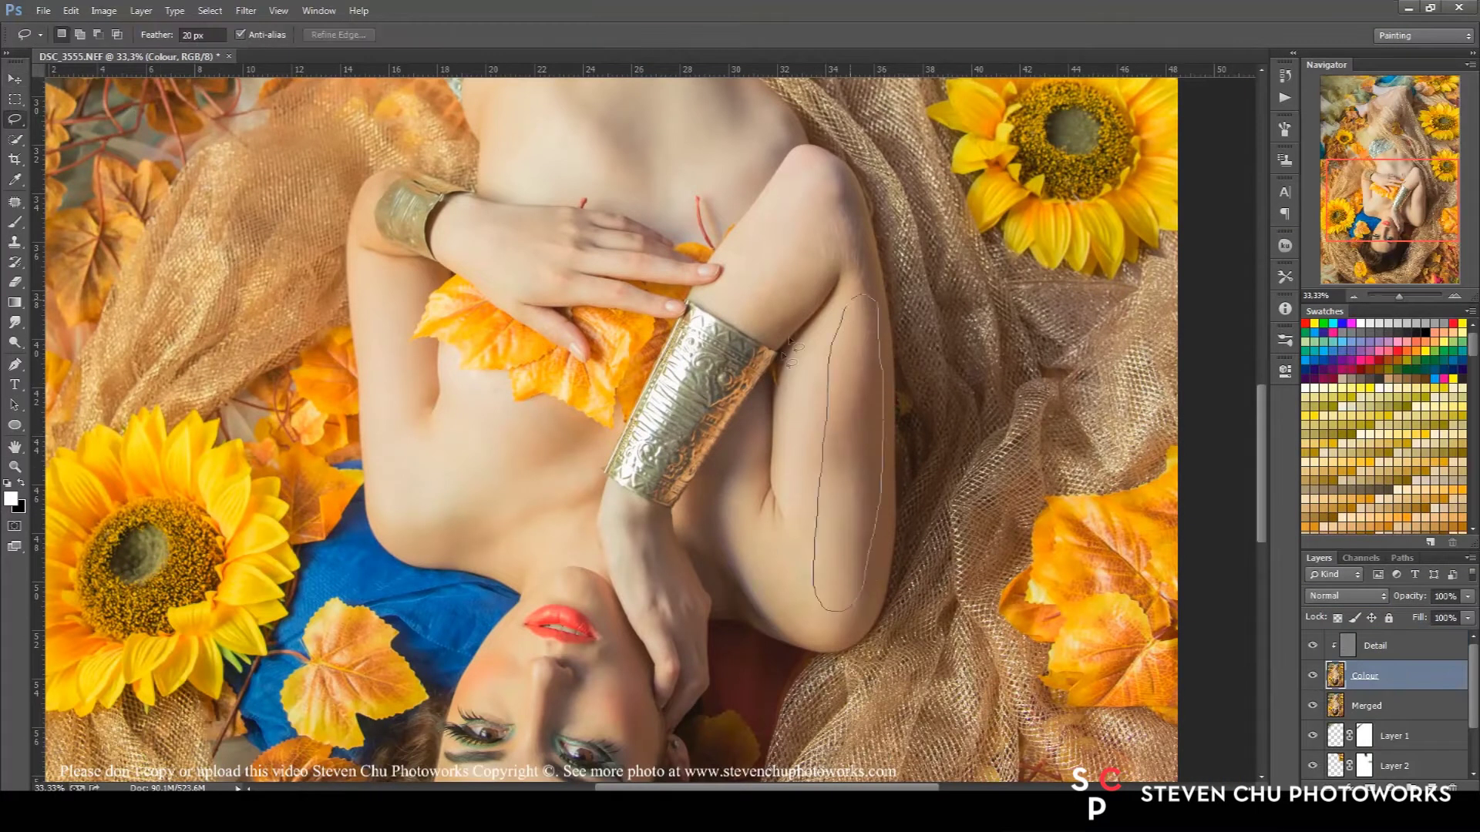
key(ctrl+alt+f)
key(Return)
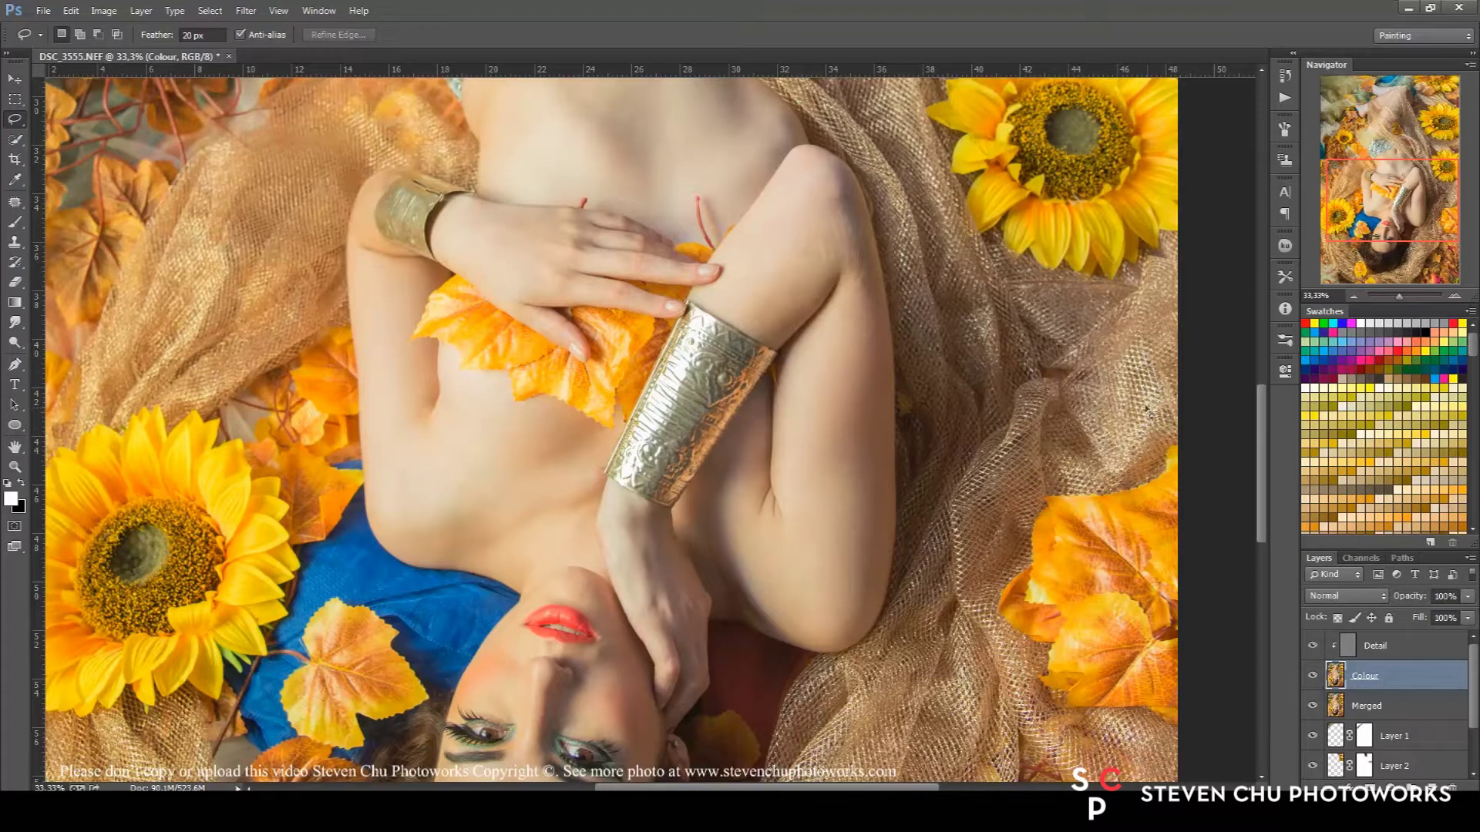
scroll(927, 282, up, 1)
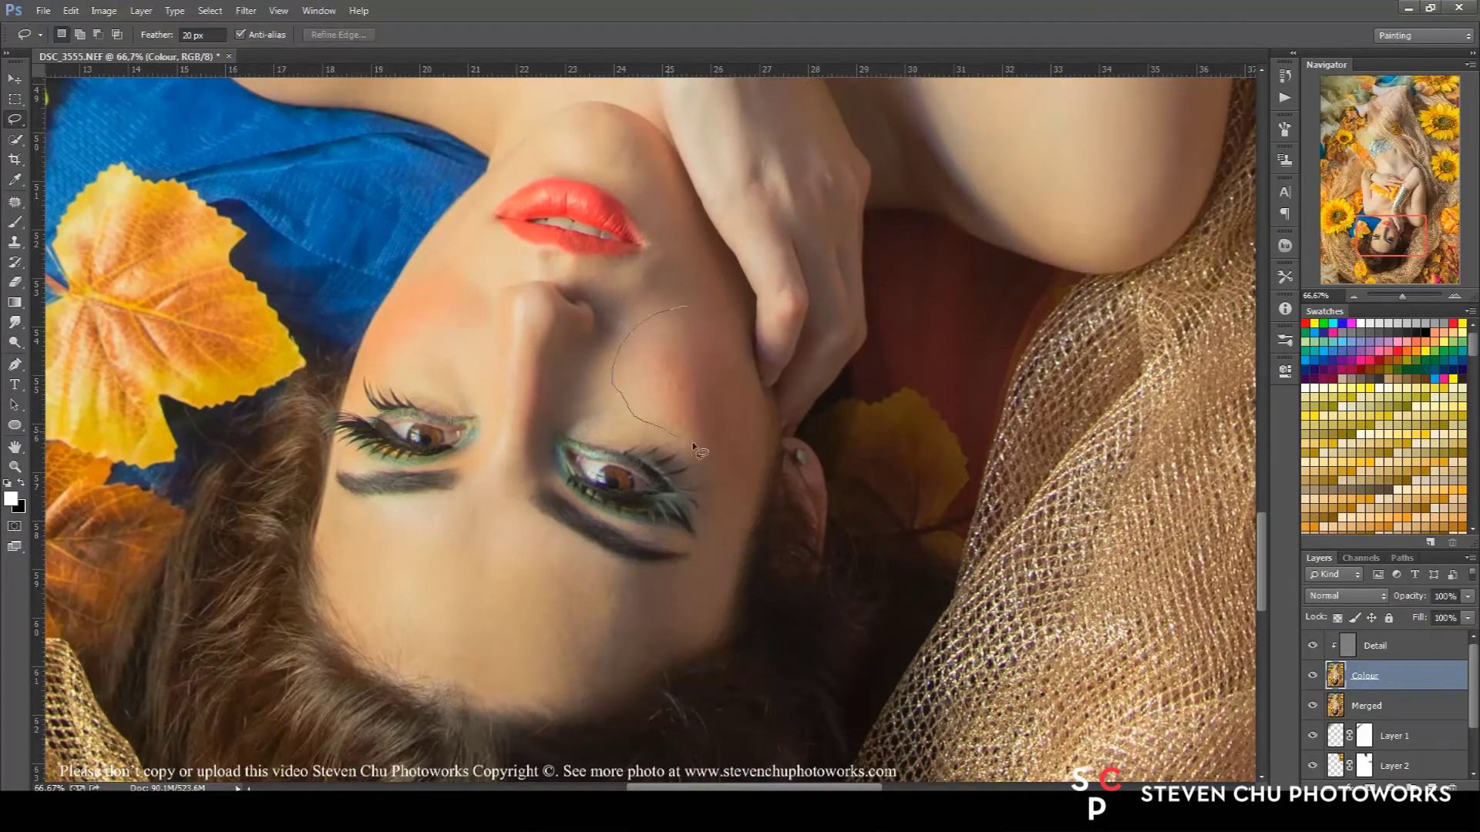
Step: Gaussian-blur a lassoed cheek area and deselect
click(245, 11)
click(270, 29)
key(Return)
key(ctrl+d)
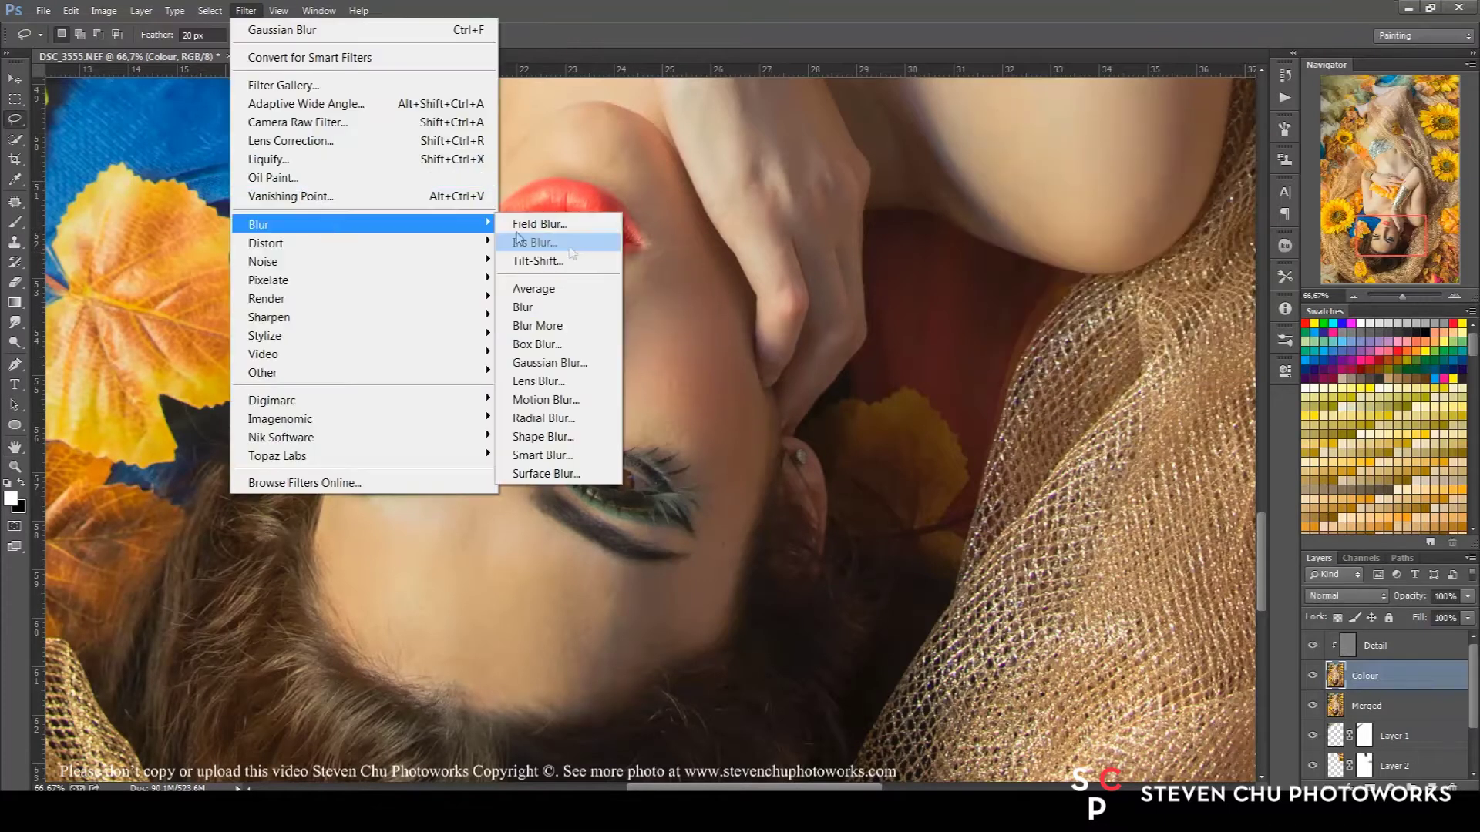
click(1203, 152)
key(ctrl+d)
Step: Lasso the forehead and blur it with a 55 px Gaussian radius
key(l)
drag(356, 534, 505, 513)
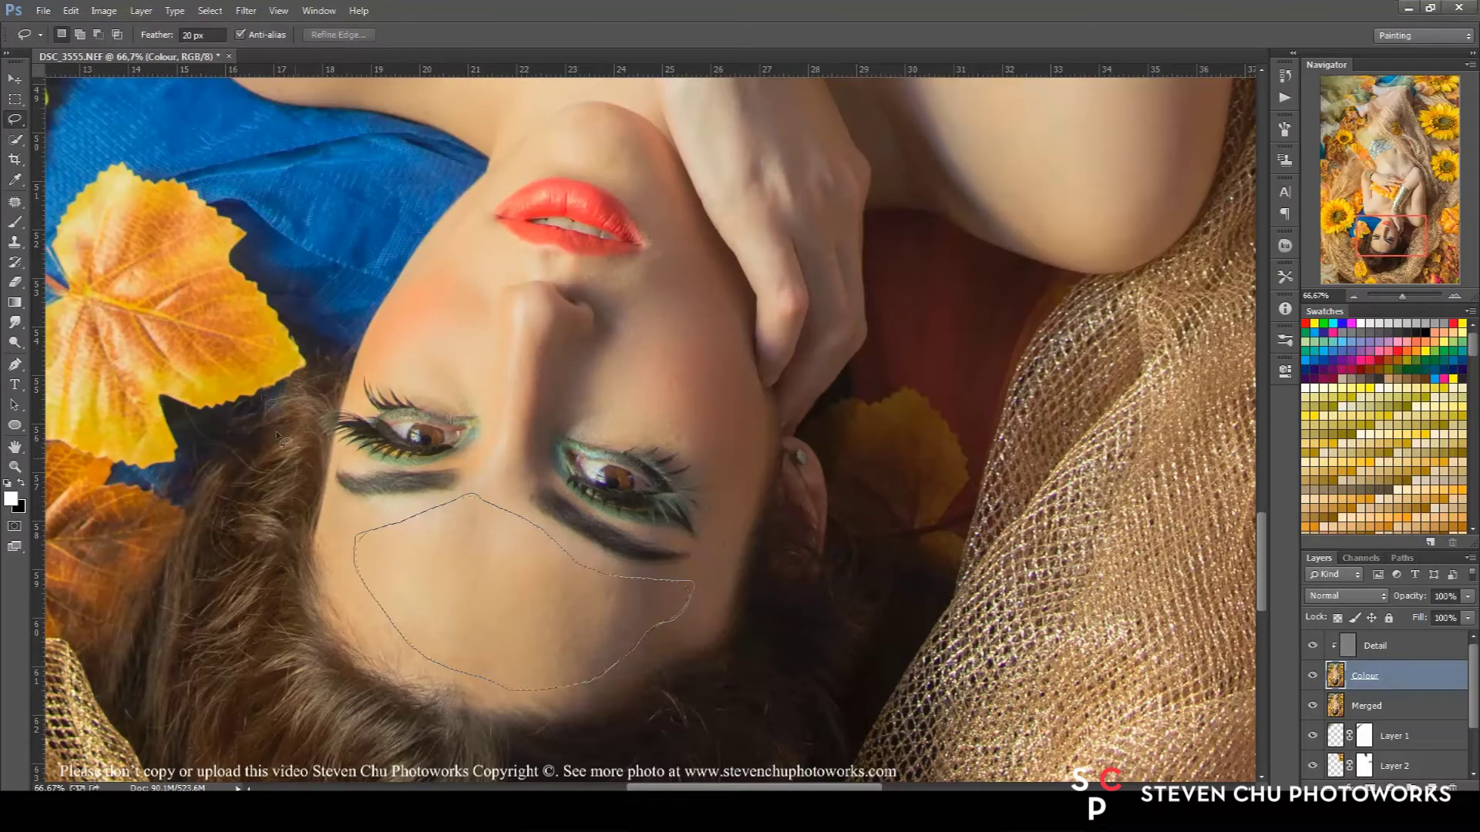
key(ctrl+alt+f)
click(1204, 151)
click(725, 308)
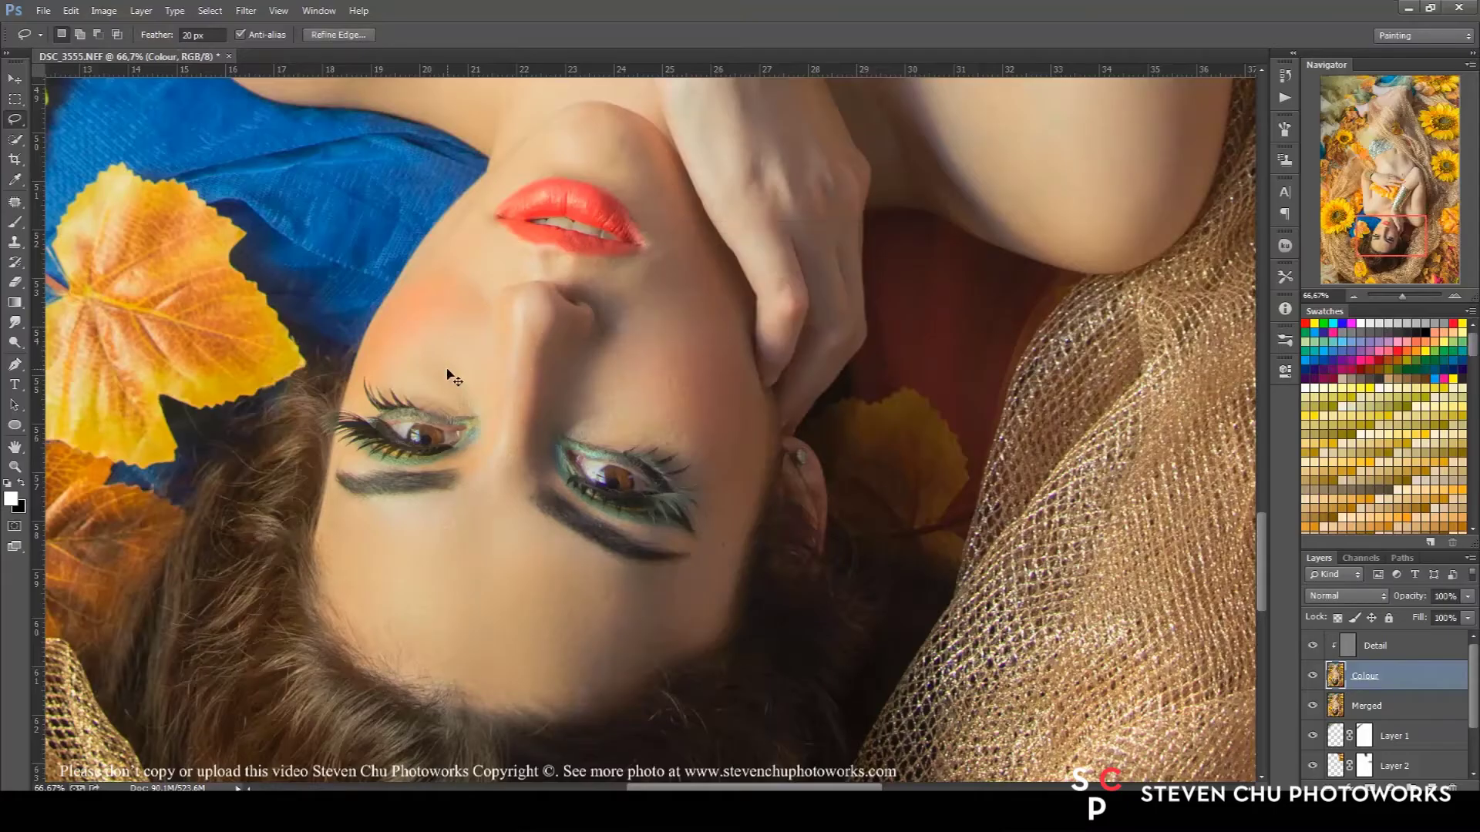
key(ctrl+plus)
key(ctrl+plus)
key(l)
Step: Gaussian-blur another lassoed cheek area and part of the arm
click(246, 10)
click(549, 363)
click(1210, 150)
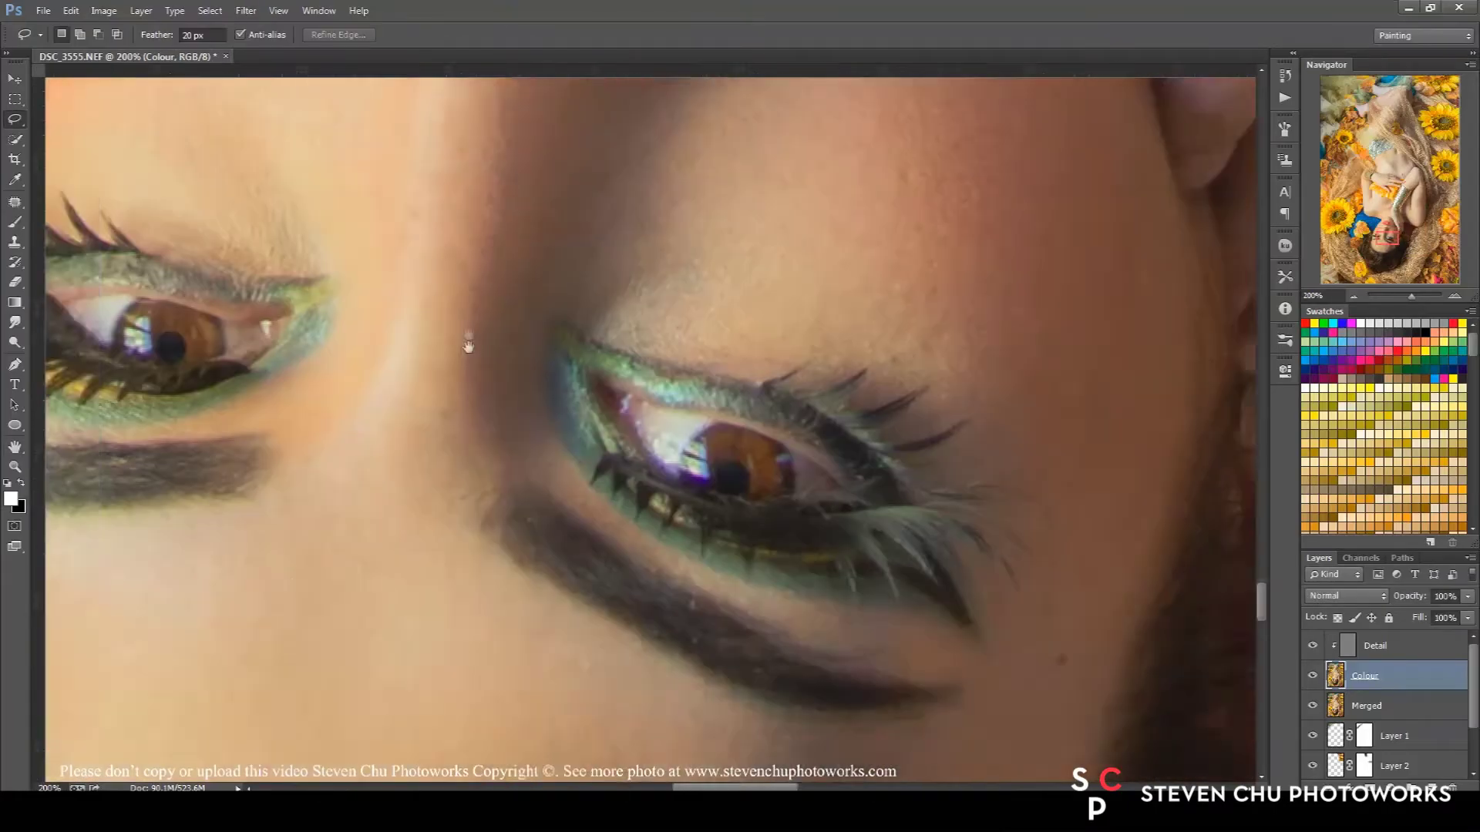
drag(1025, 346, 1048, 385)
click(246, 10)
key(ctrl+0)
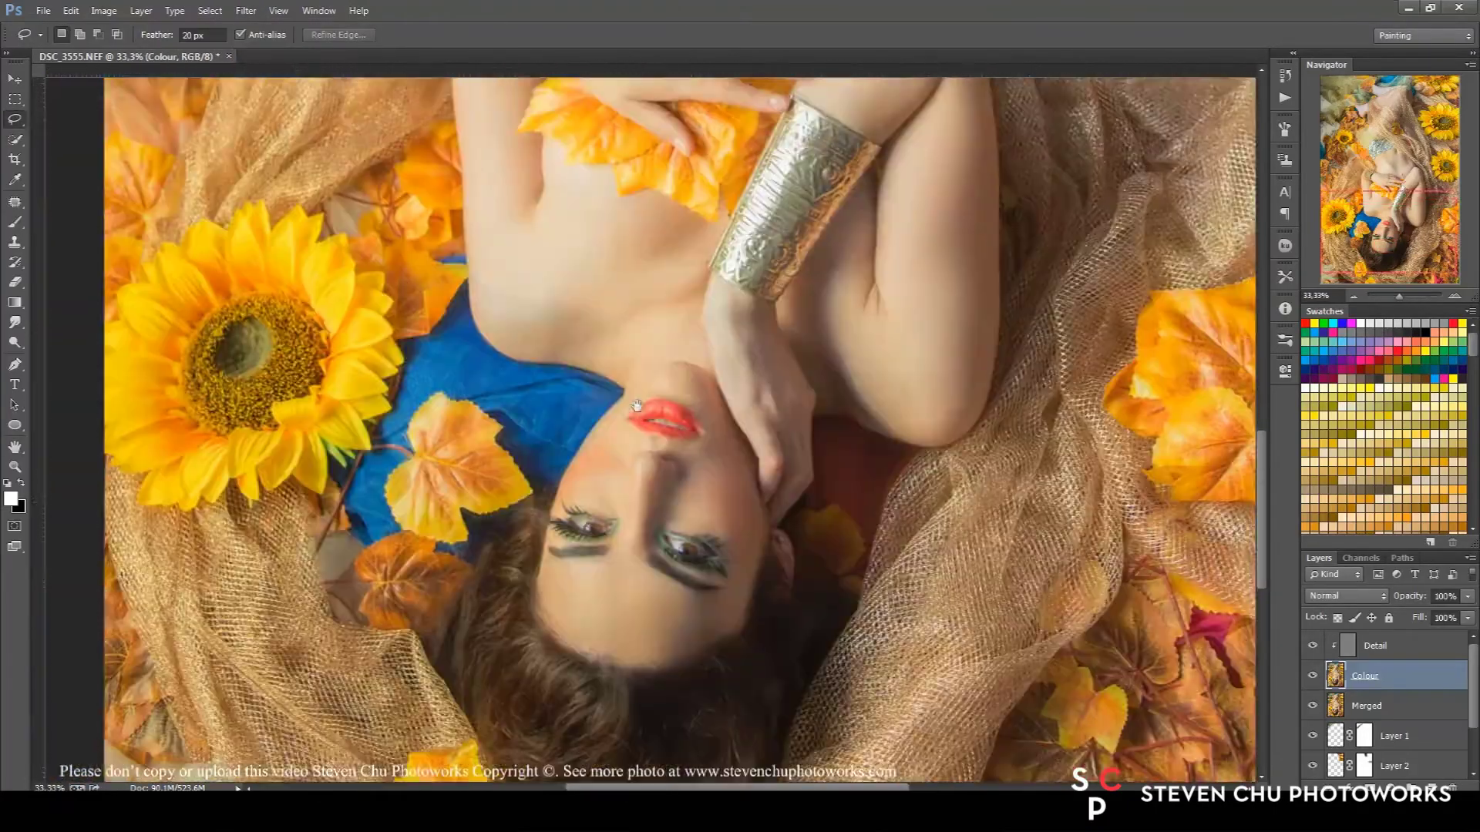
drag(954, 230, 950, 420)
click(245, 10)
click(549, 362)
click(1209, 150)
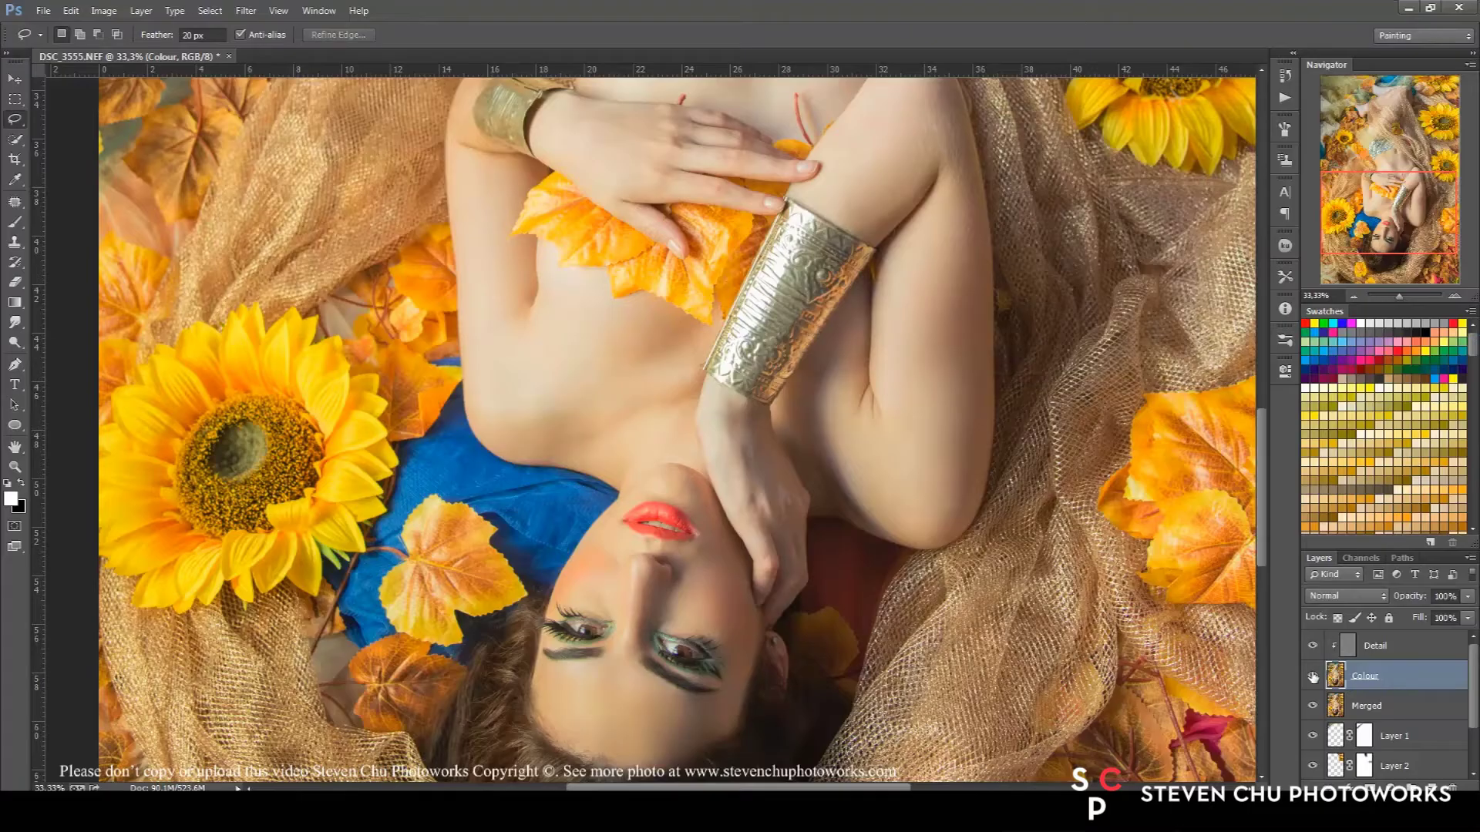
scroll(717, 353, up, 5)
Step: Blur the chest skin with a 9.8 px Gaussian Blur and deselect
click(246, 10)
click(549, 362)
key(ctrl+plus)
key(ctrl+plus)
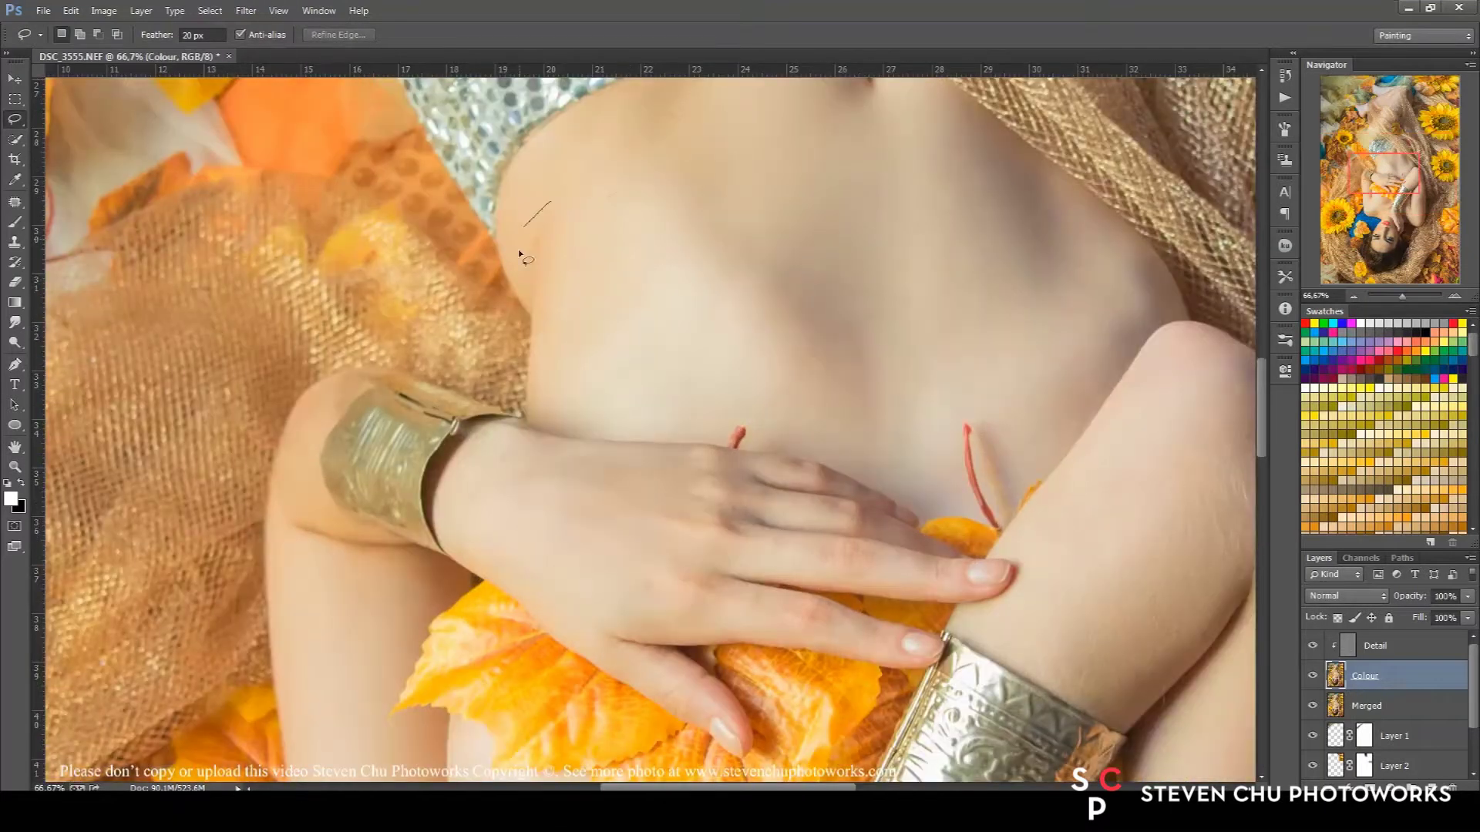
click(1204, 152)
key(ctrl+alt+f)
click(1204, 152)
click(246, 10)
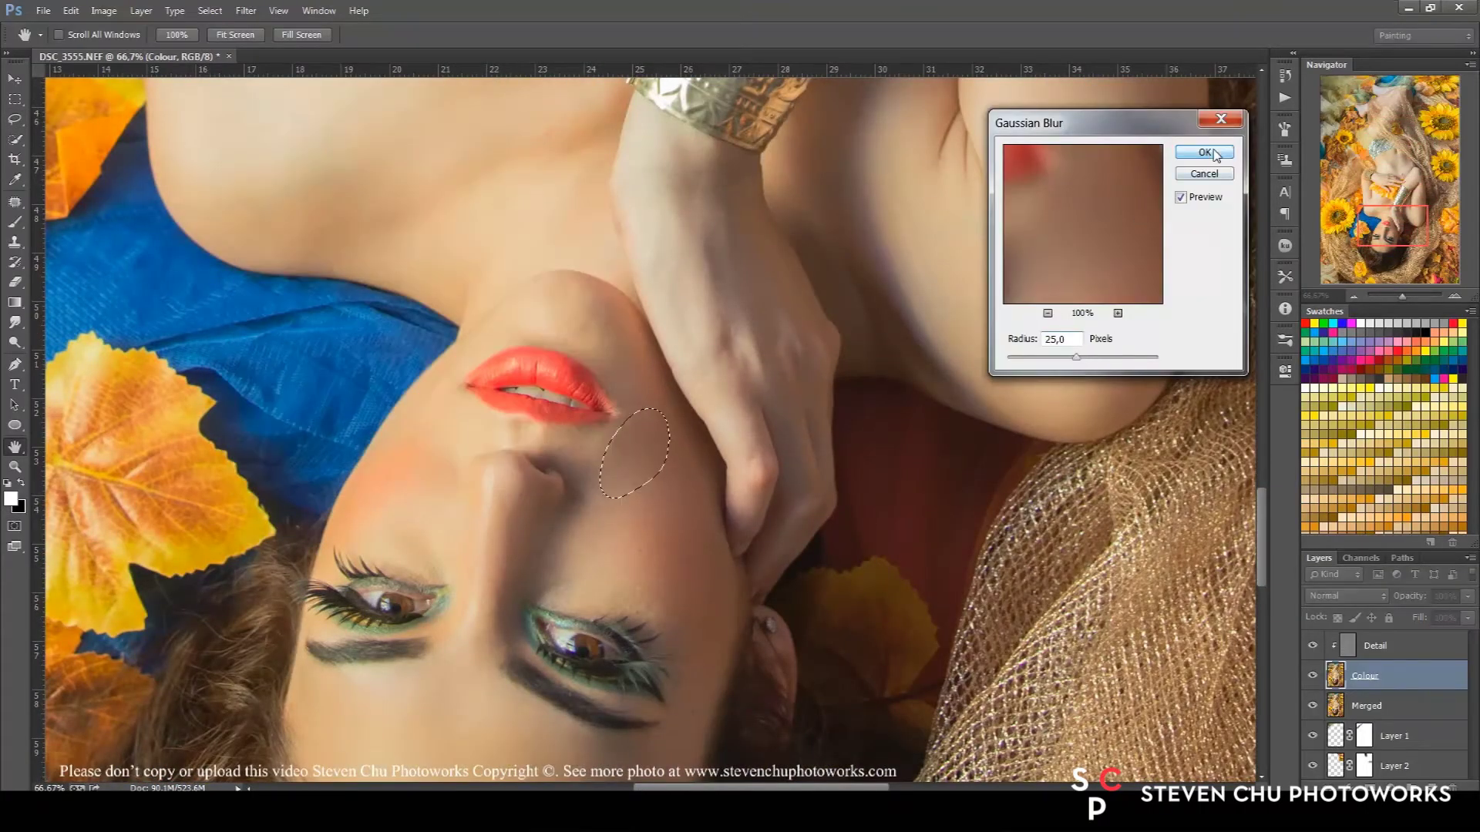
Step: Hide Detail, paint sampled skin tone at 8% brush opacity on Colour, then reselect Detail
click(1204, 152)
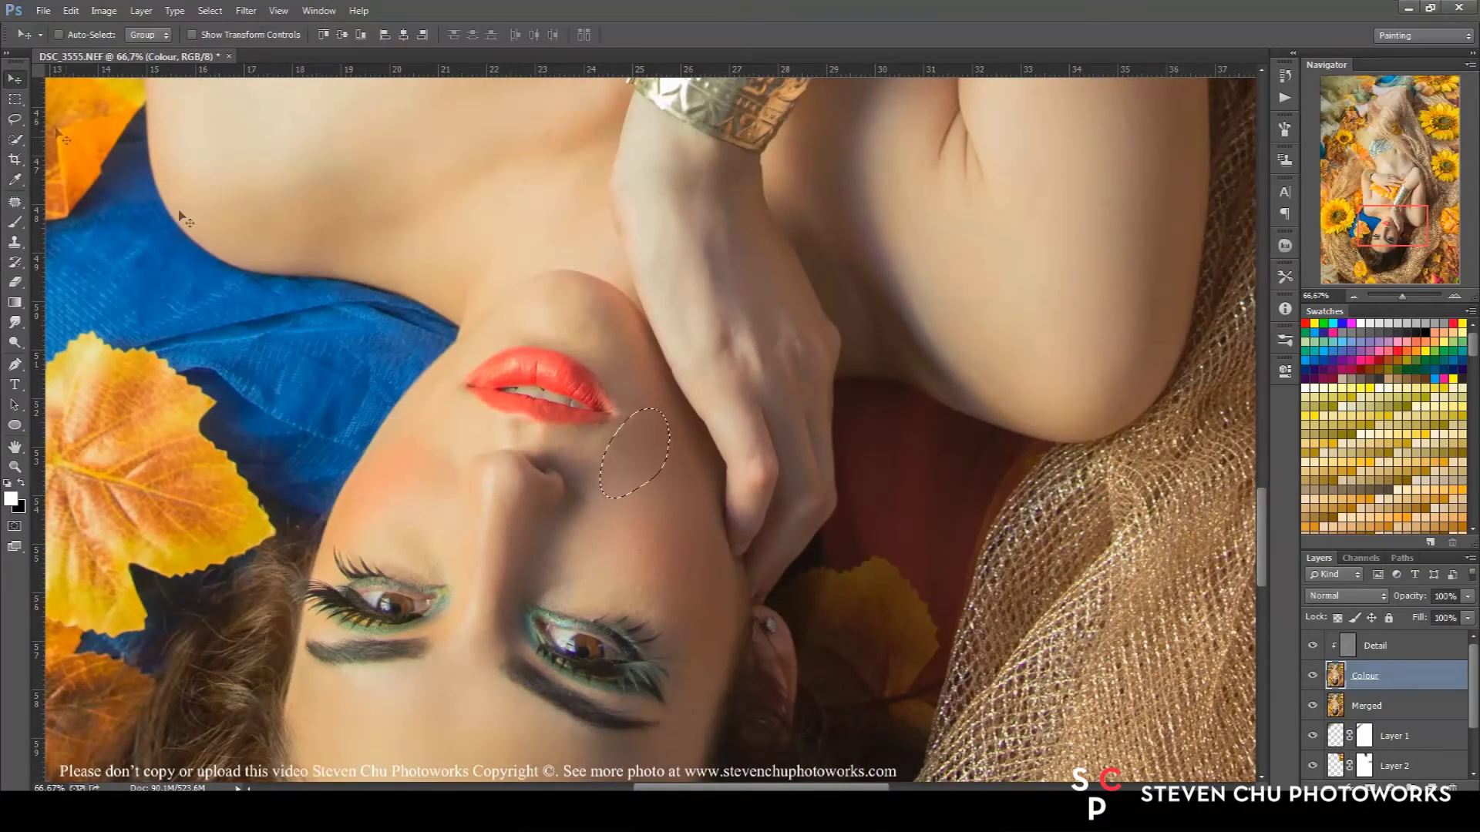
key(ctrl+0)
key(ctrl+plus)
key(ctrl+plus)
key(ctrl+plus)
click(1313, 646)
key(b)
click(335, 34)
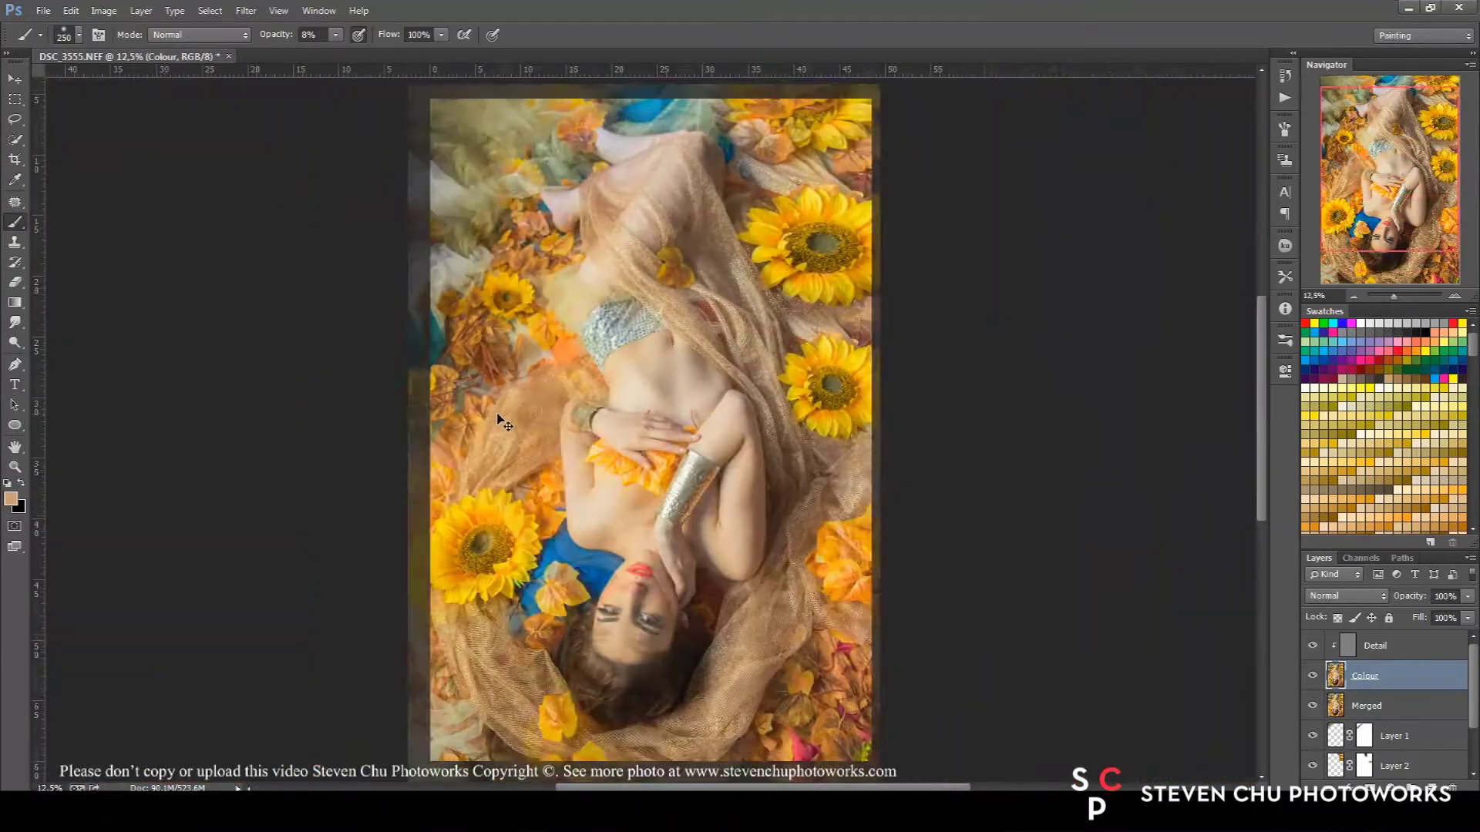
click(1440, 655)
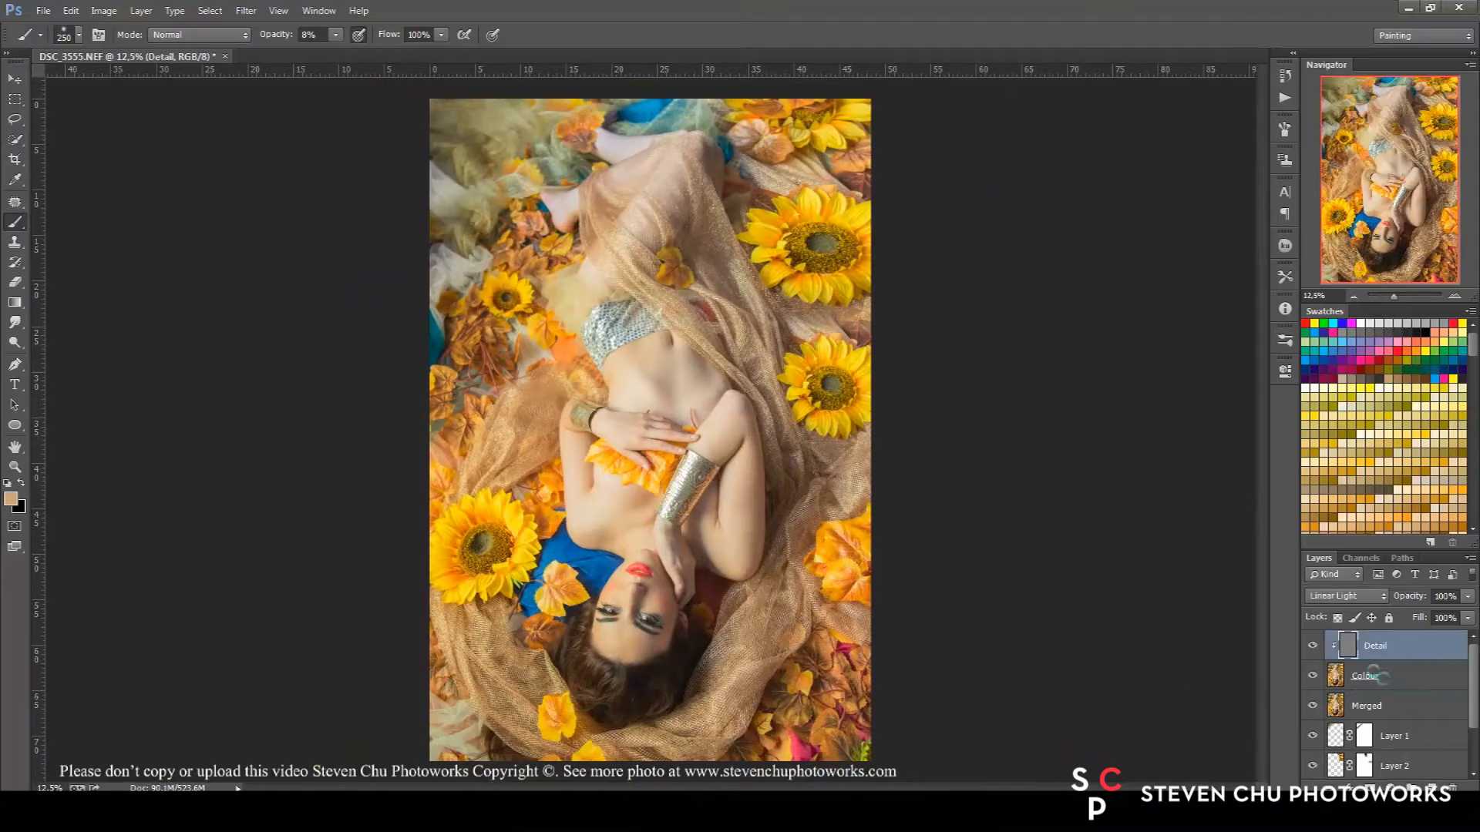
key(v)
click(246, 10)
Step: Soften the Soft Skin layer with the Camera Raw Filter and fill its mask black
click(293, 130)
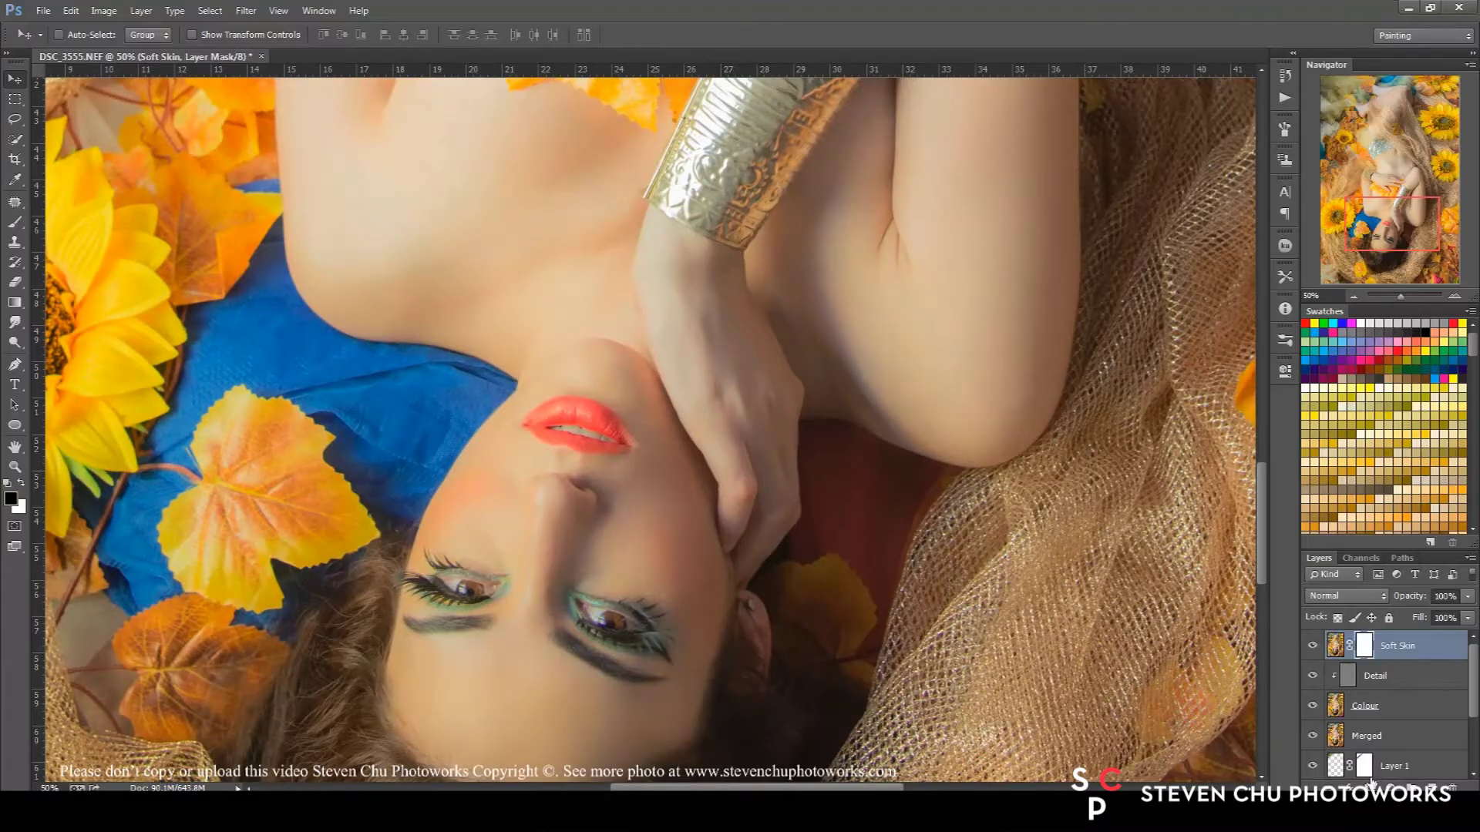
key(ctrl+i)
click(22, 222)
Step: Paint the Soft Skin mask white over the skin with a 400 px brush
click(21, 486)
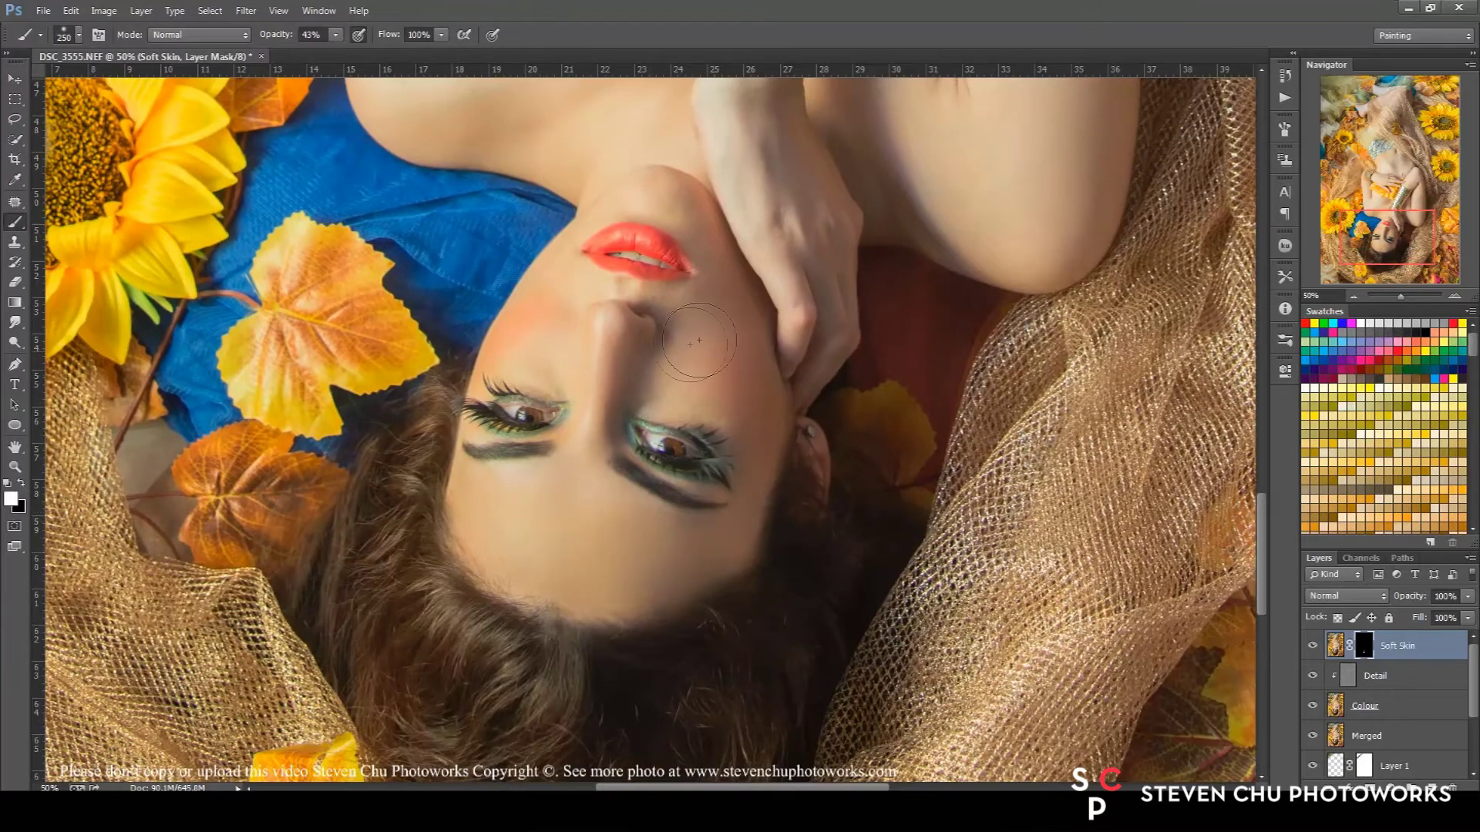
scroll(681, 306, up, 3)
key(bracketright)
key(bracketright)
key(bracketright)
scroll(1041, 462, up, 3)
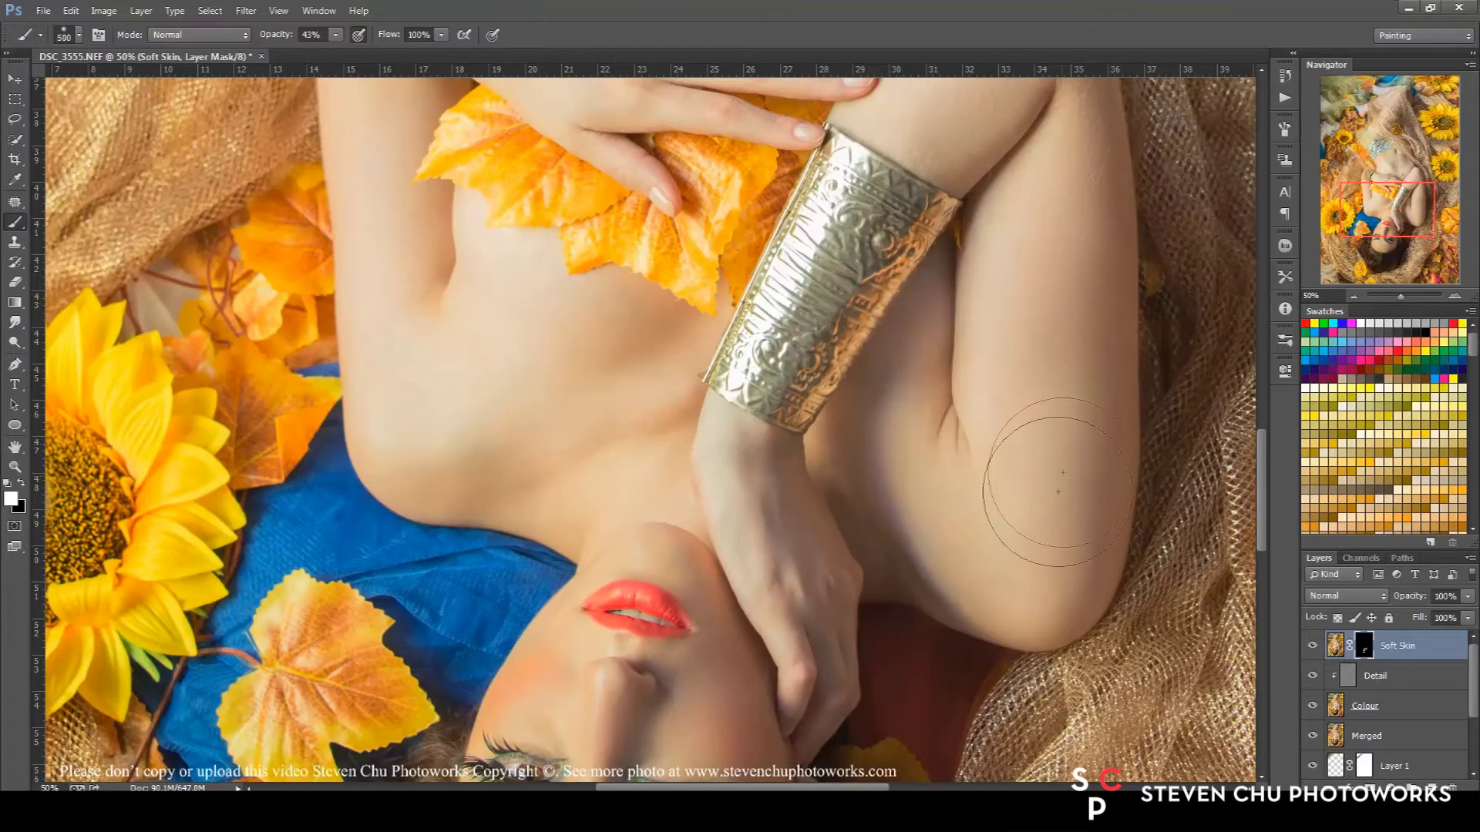
scroll(1000, 199, up, 3)
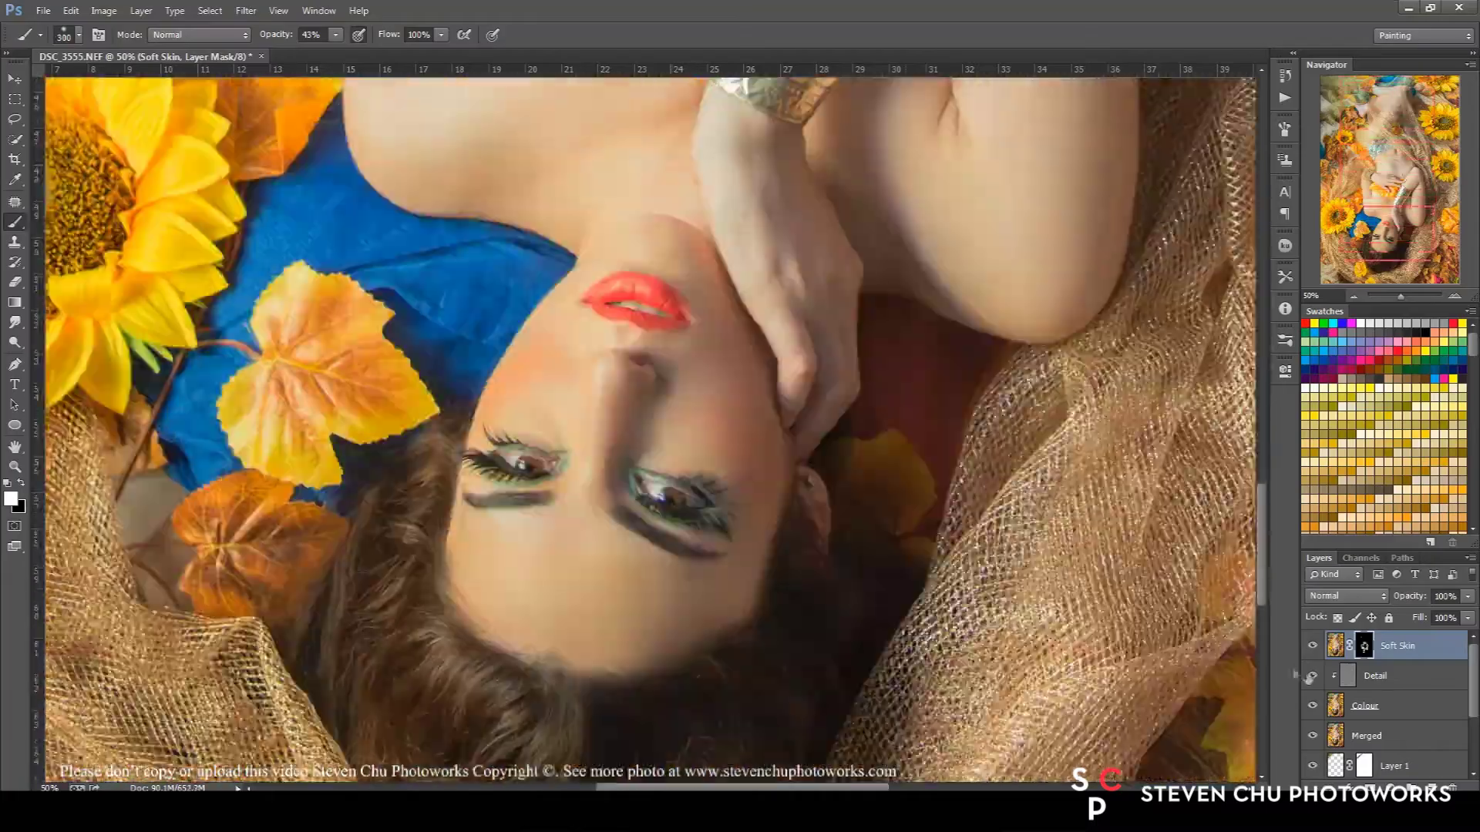
key(v)
key(ctrl+plus)
key(ctrl+plus)
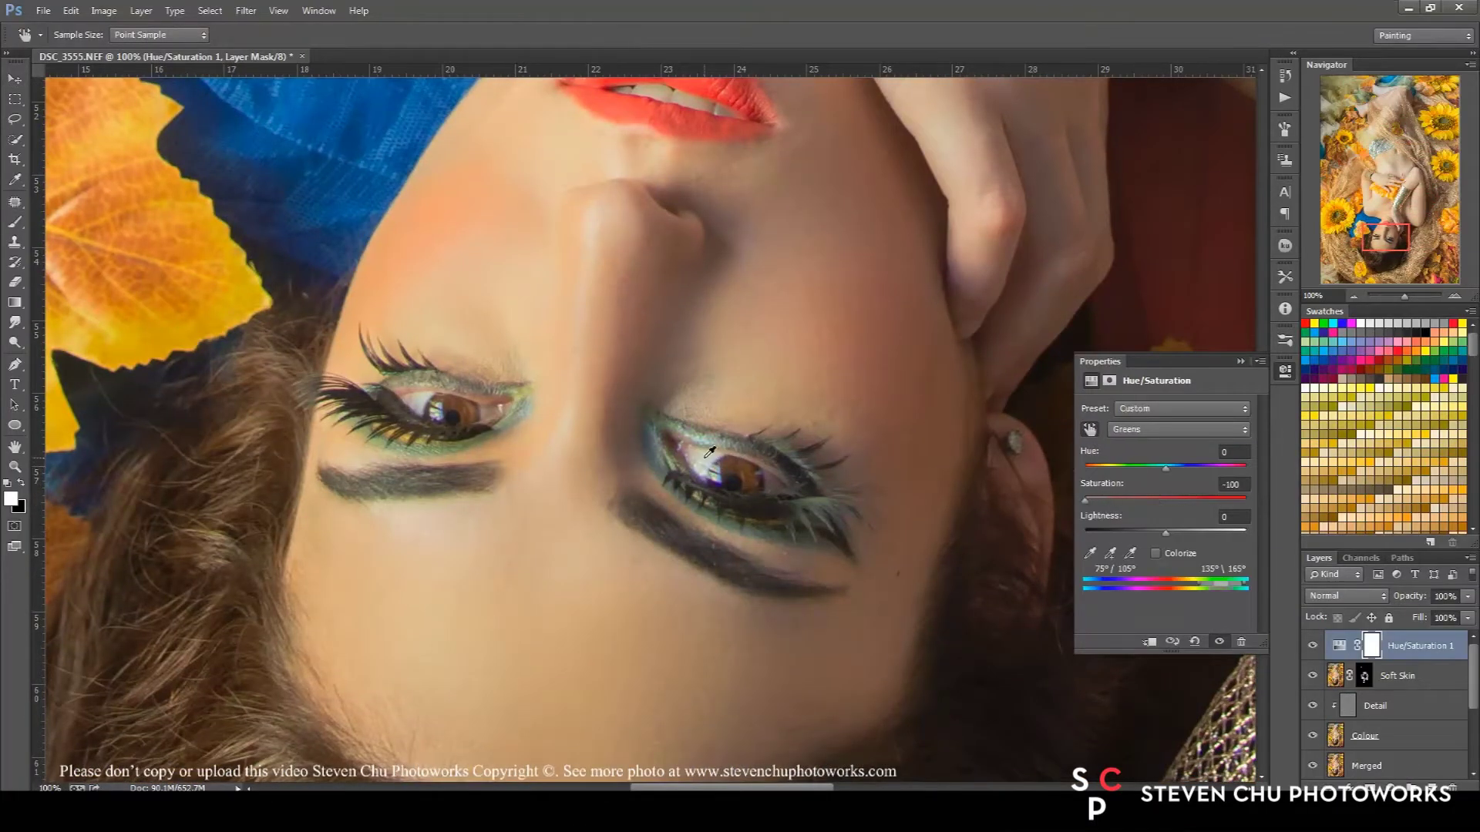
Step: Invert the Hue/Saturation mask, brush in the eye whites, and add a +10 saturation boost
key(ctrl+i)
key(b)
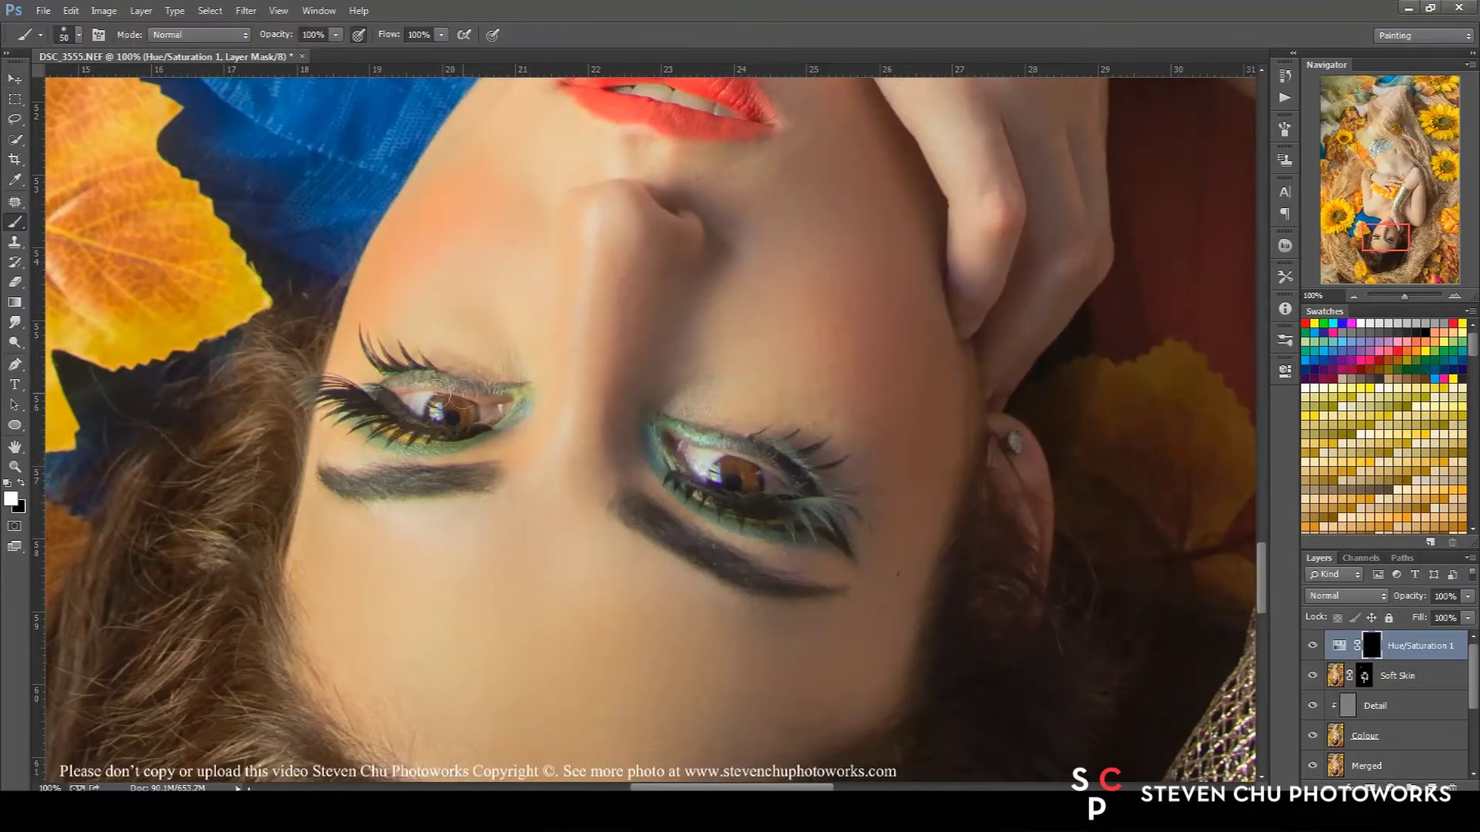
key(ctrl+plus)
click(1339, 646)
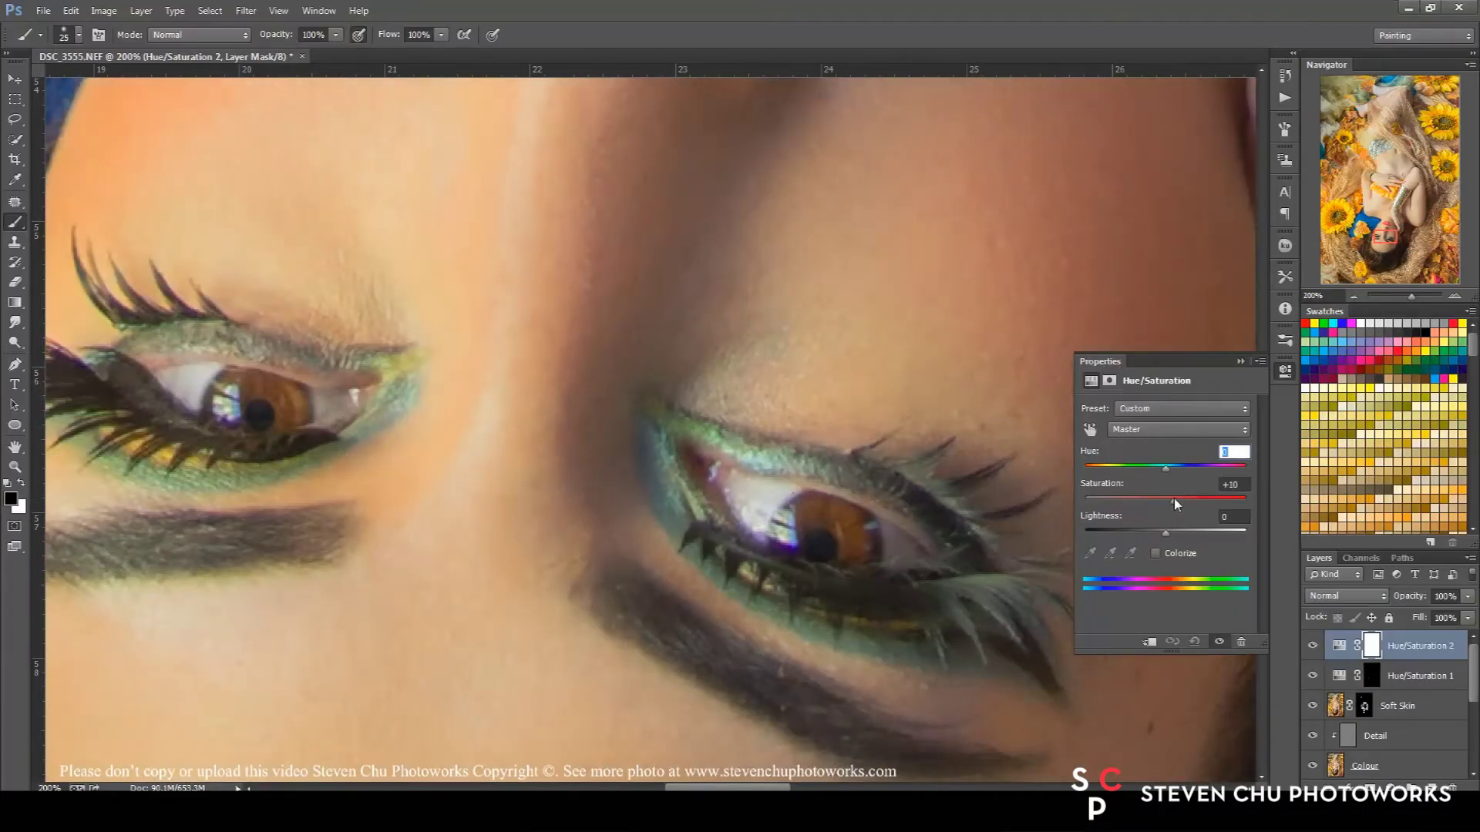
click(1153, 589)
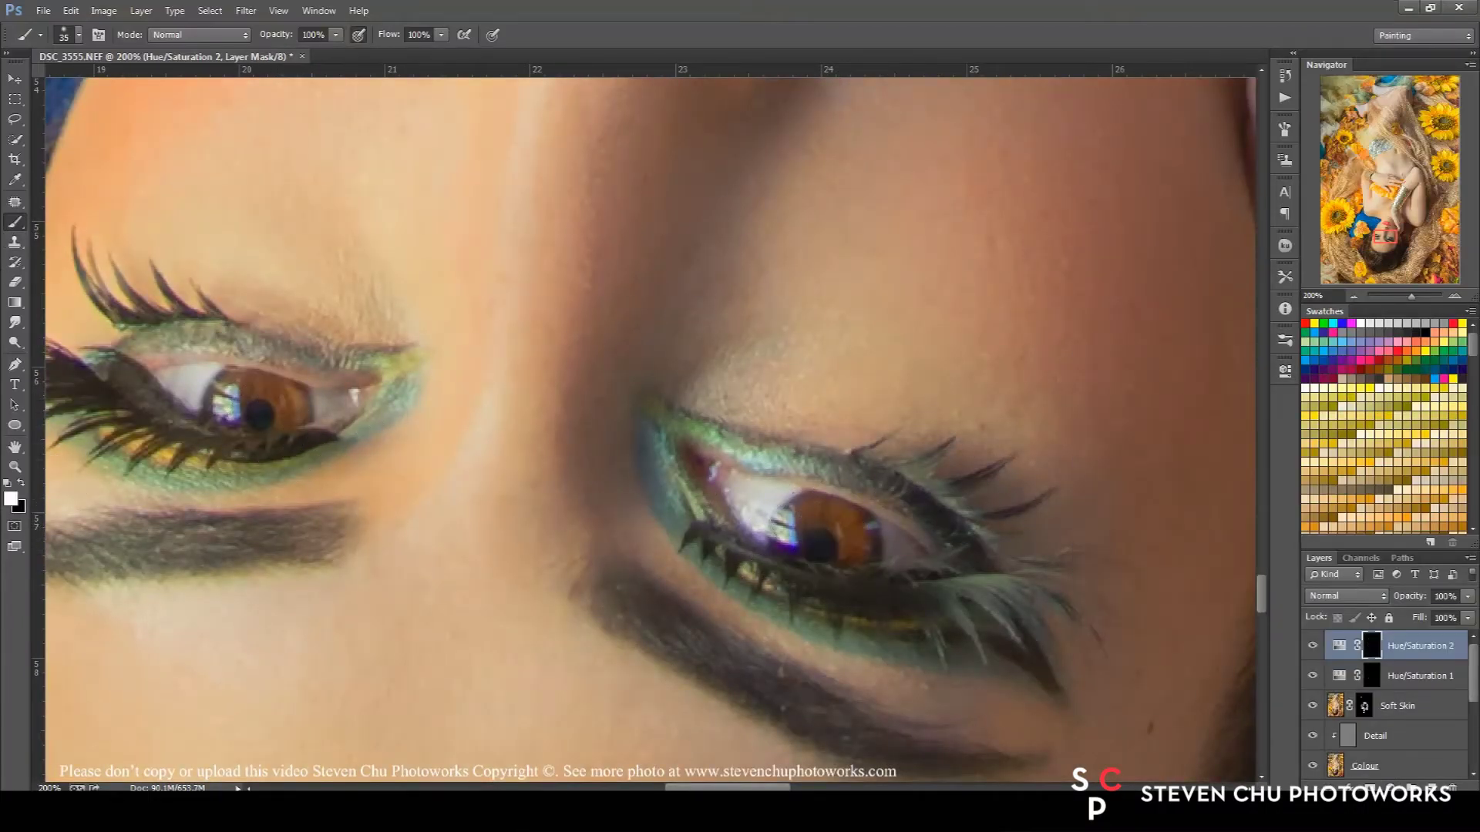
Step: Add a Curves adjustment masked to the irises using a Pen-path selection
click(1379, 787)
click(1320, 524)
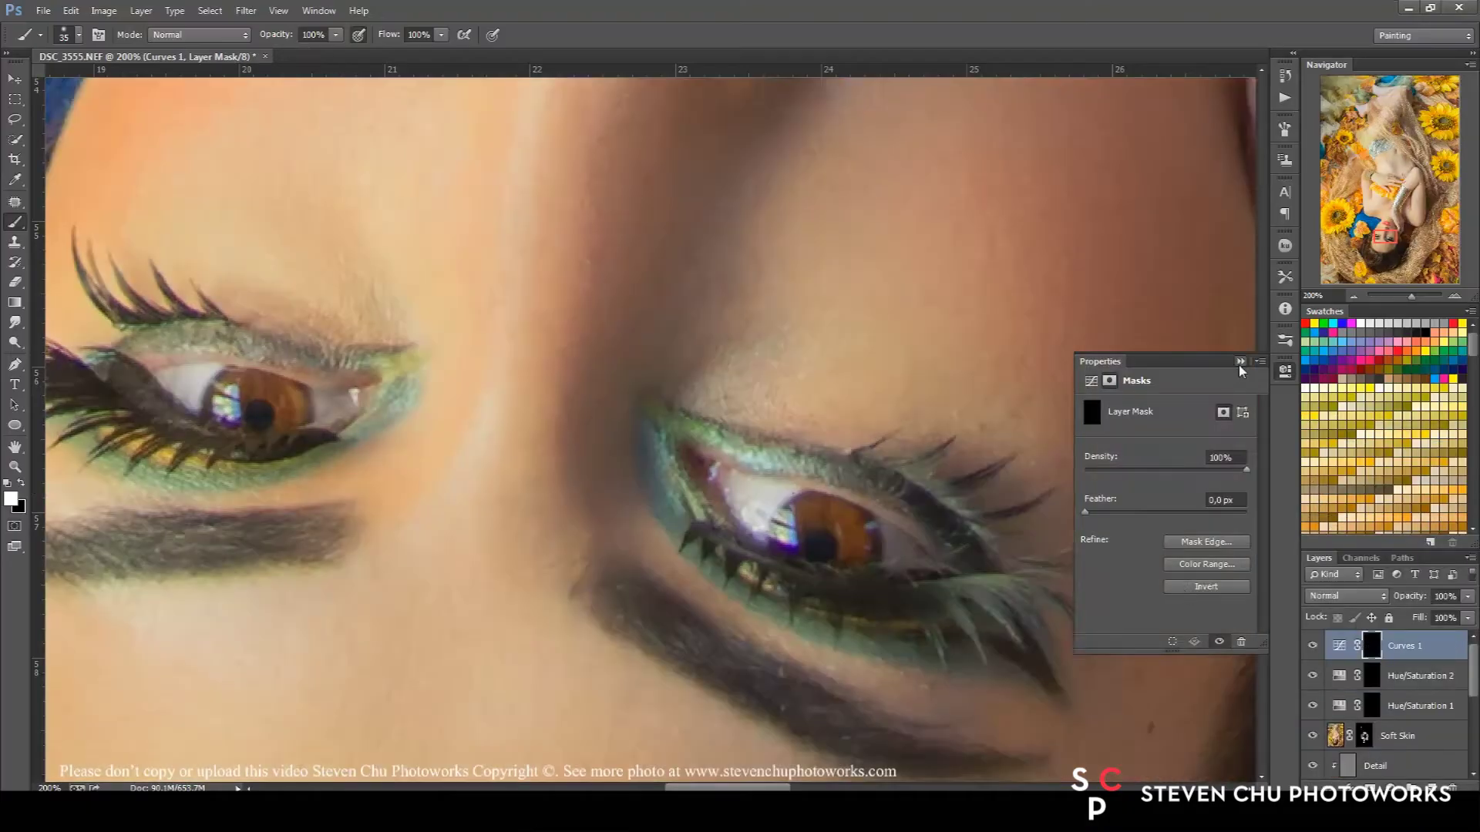
click(1240, 362)
key(p)
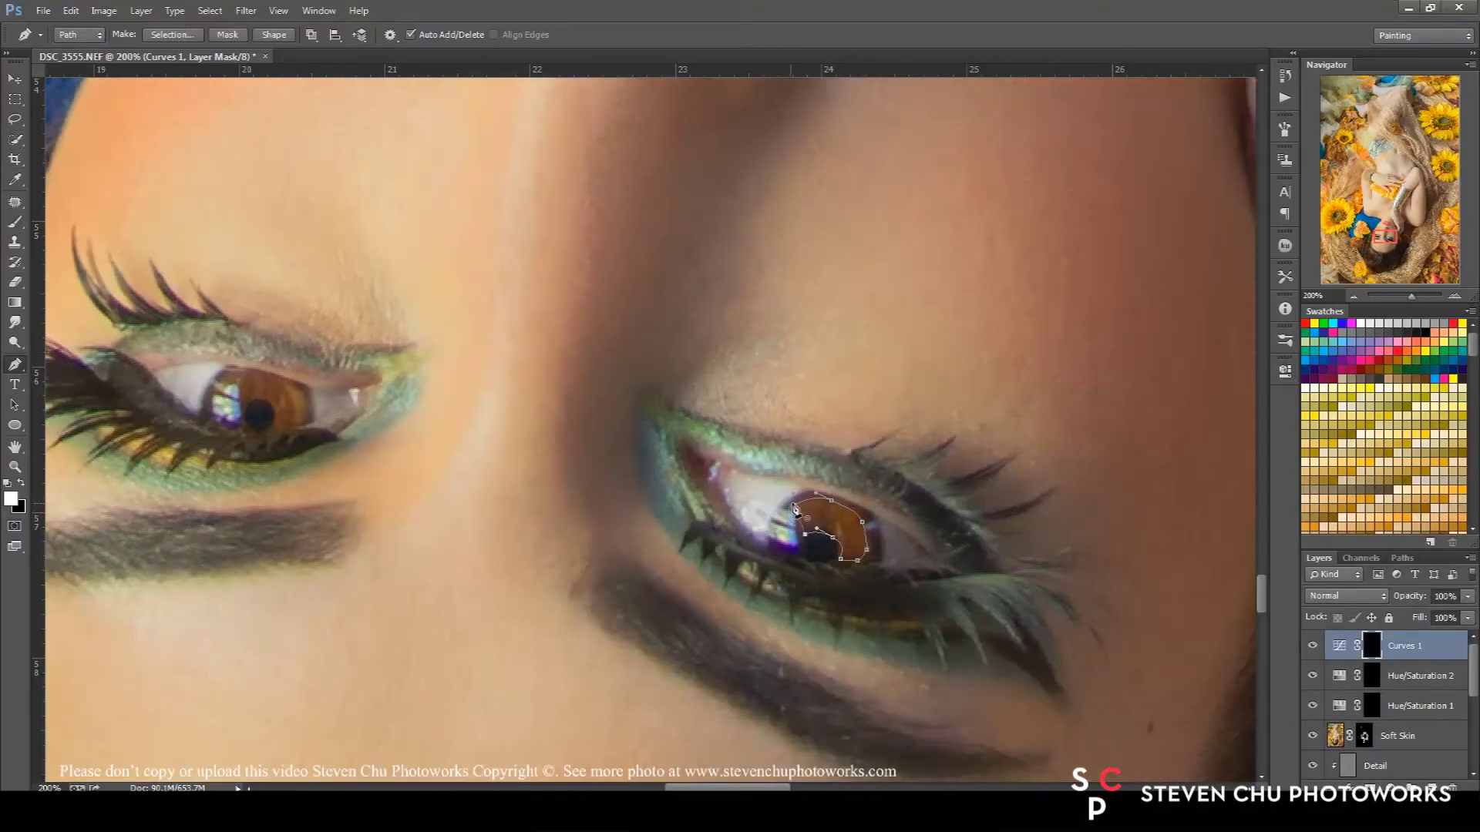
click(1402, 558)
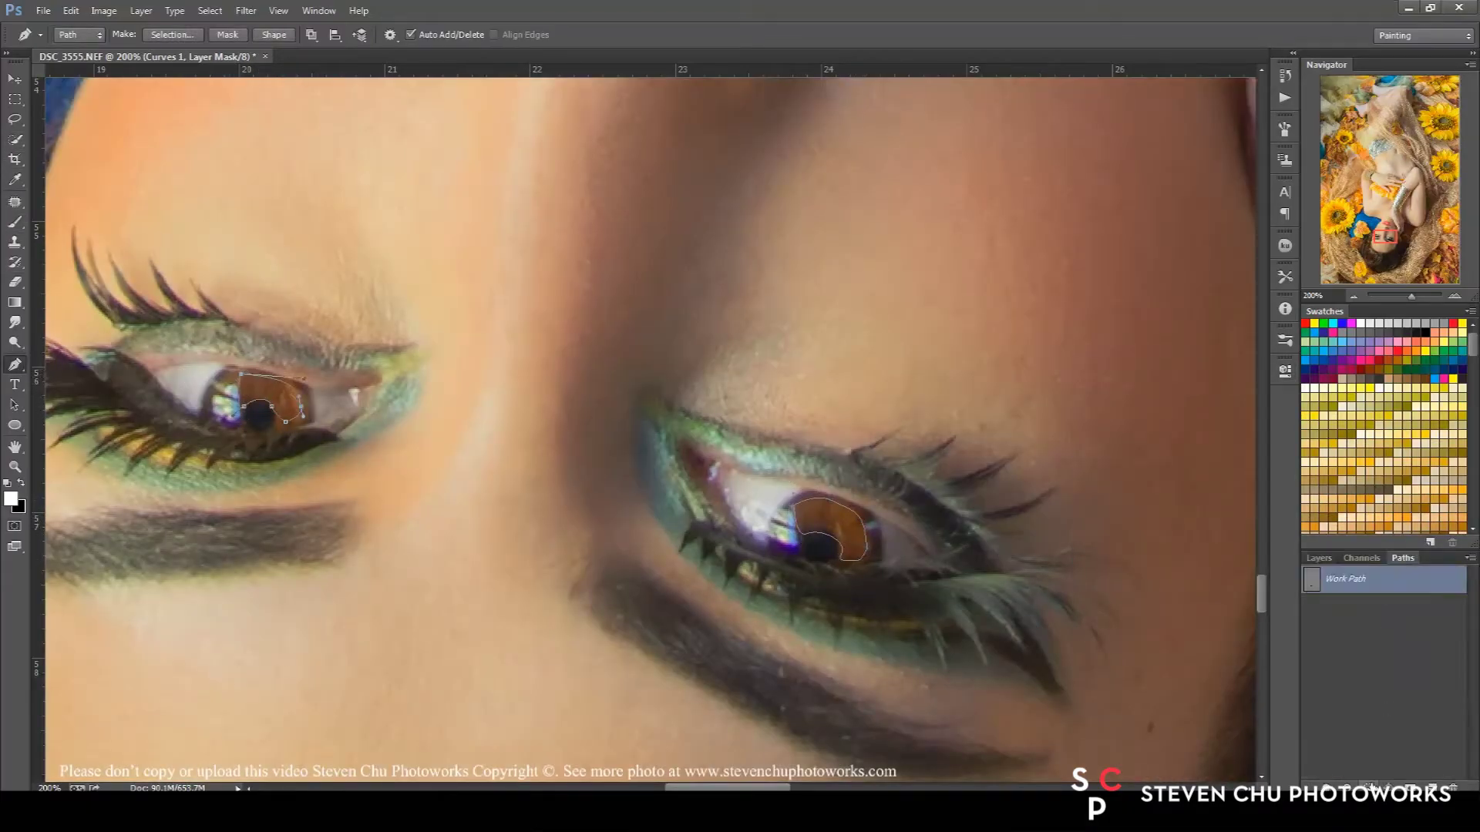
ctrl+click(1333, 580)
key(b)
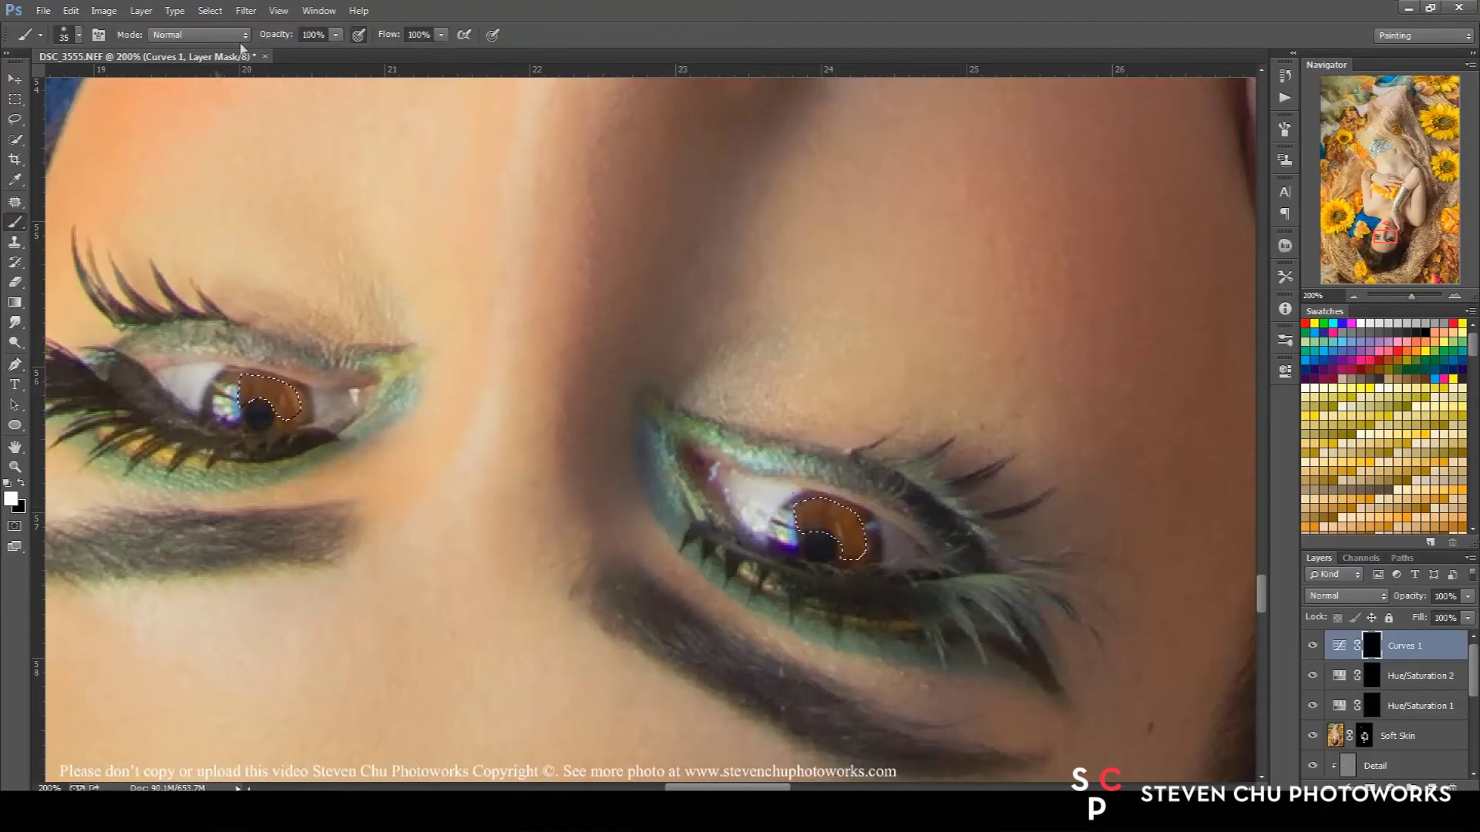
click(15, 80)
key(ctrl+d)
Step: Review the Curves 1 settings and mask, toggling it to compare before and after
click(1339, 645)
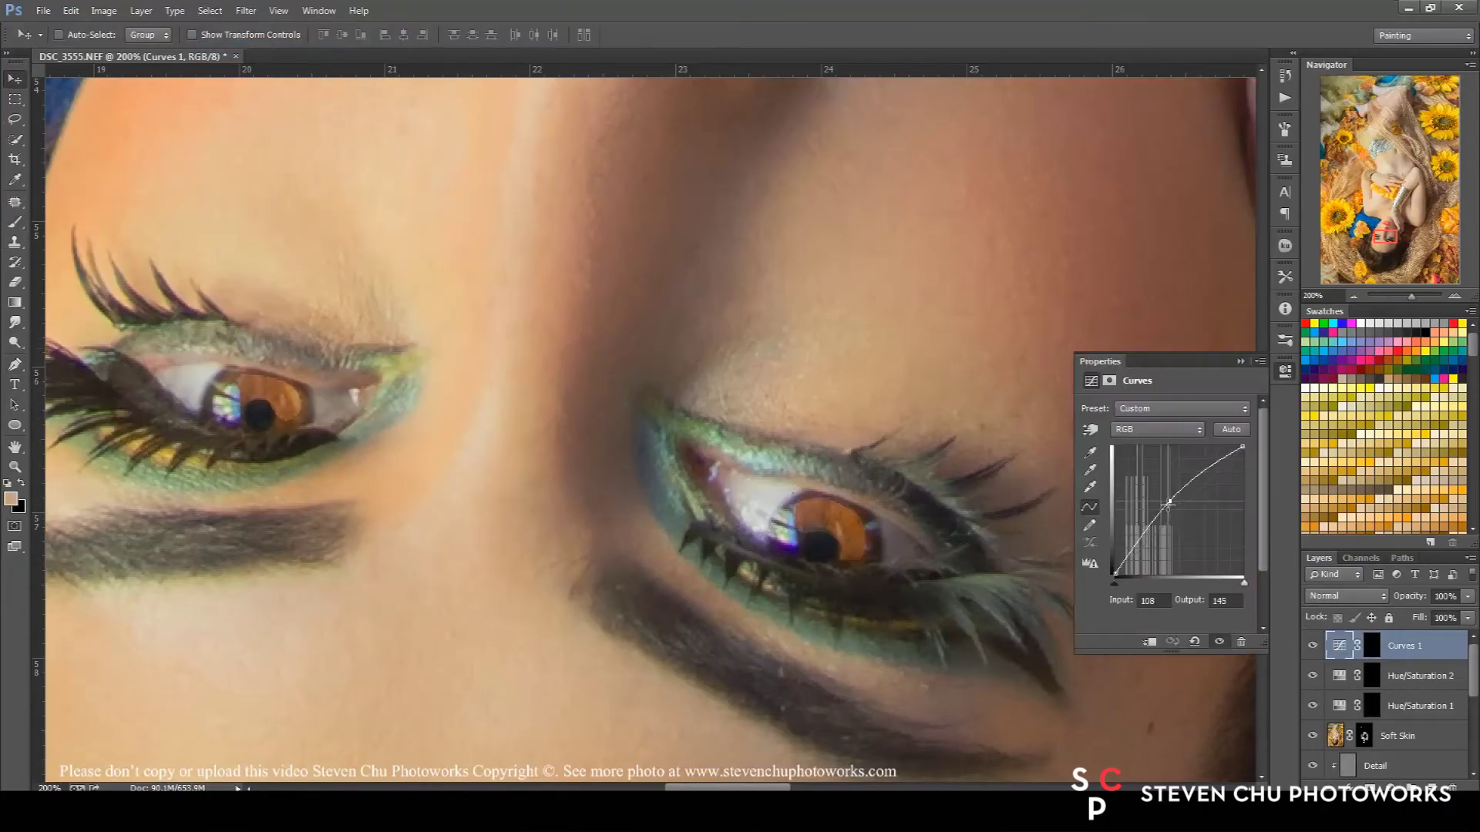
click(1110, 380)
click(1239, 360)
key(ctrl+0)
click(1313, 645)
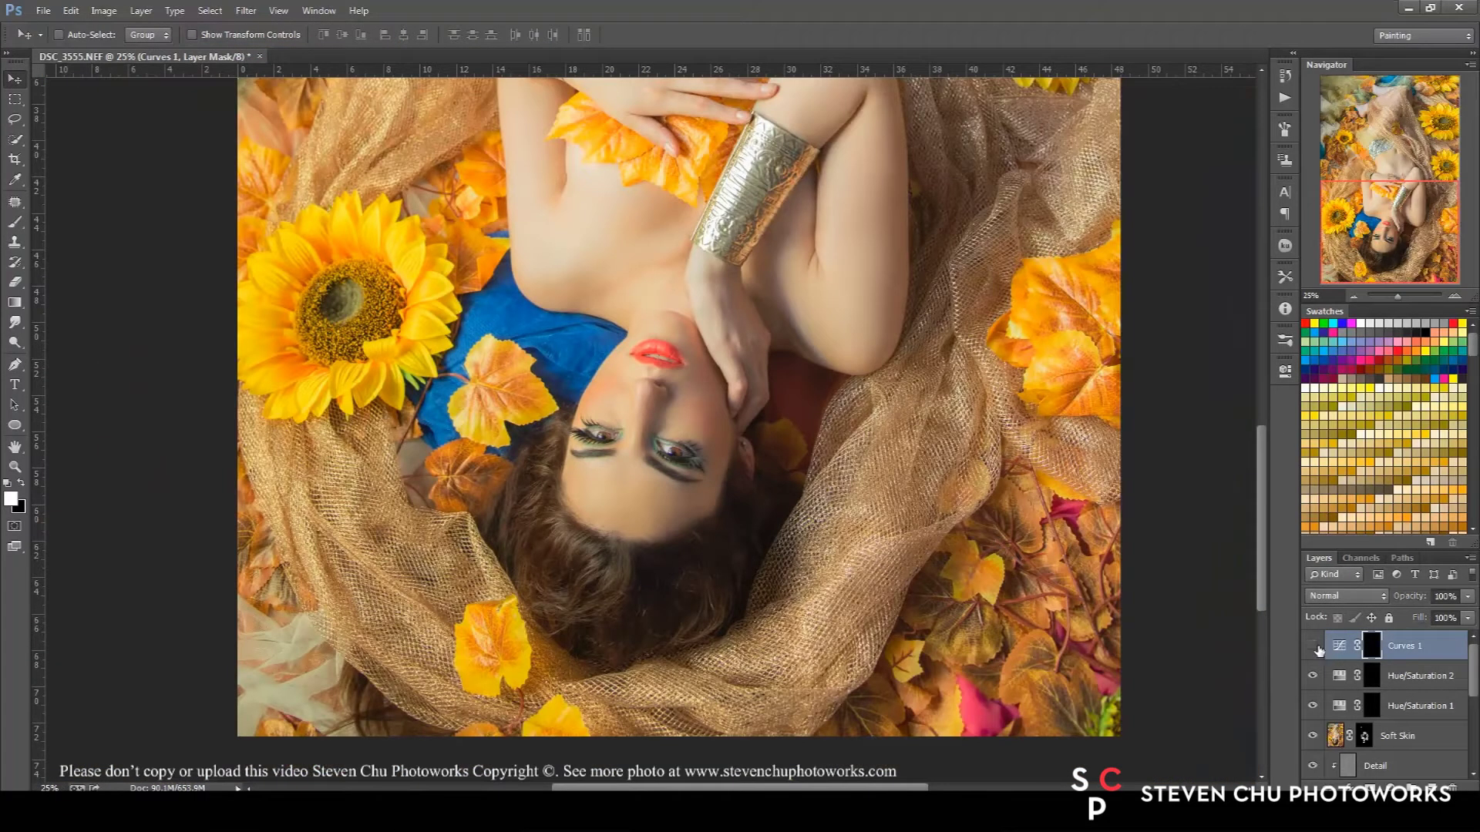
key(ctrl+minus)
key(ctrl+minus)
text(Eye light)
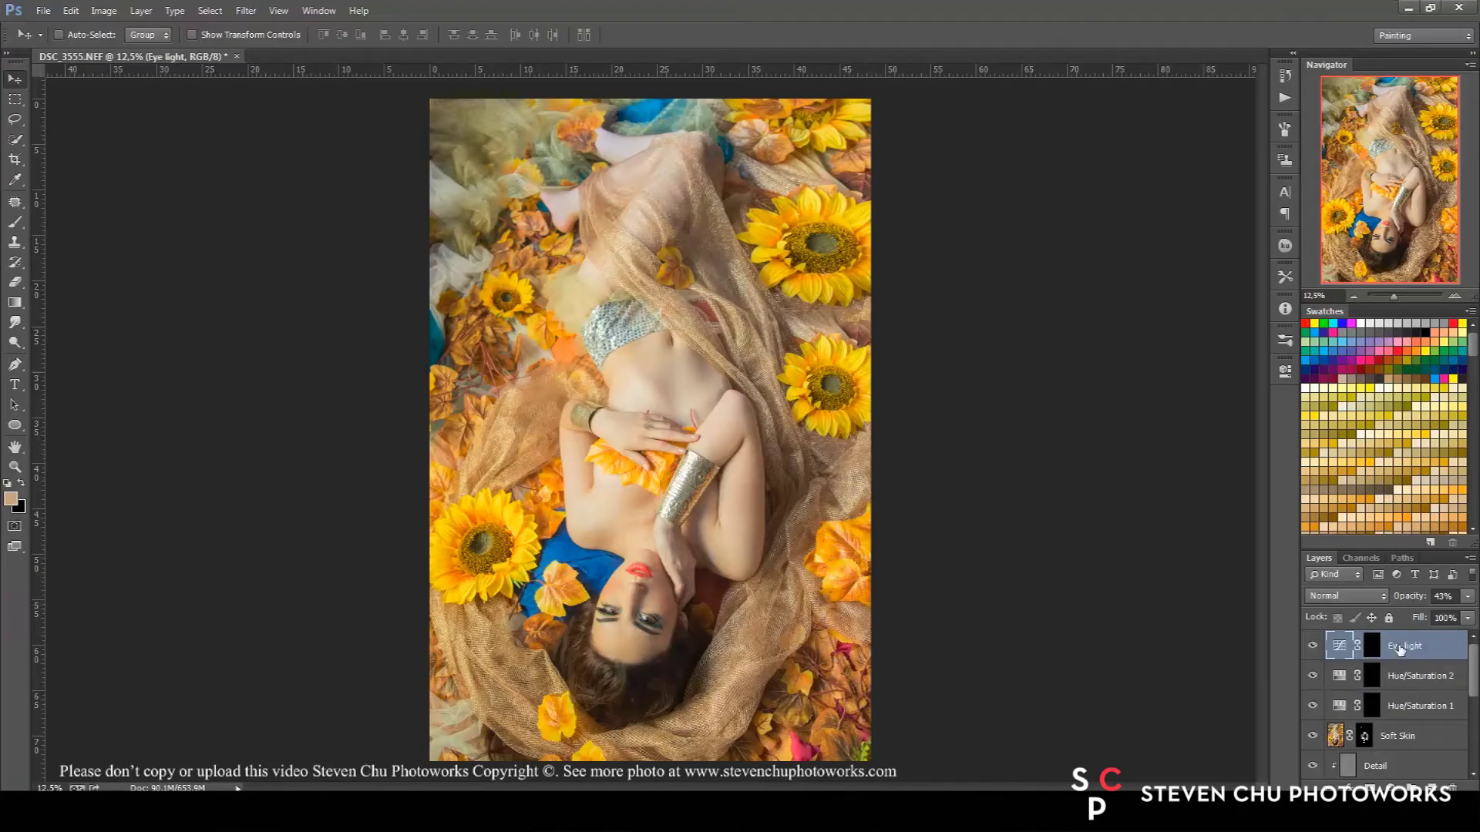
Step: Rename the eye adjustment layers to Eye Saturation and Eye light
double_click(1419, 676)
text(Eye Saturation)
key(Return)
double_click(1419, 706)
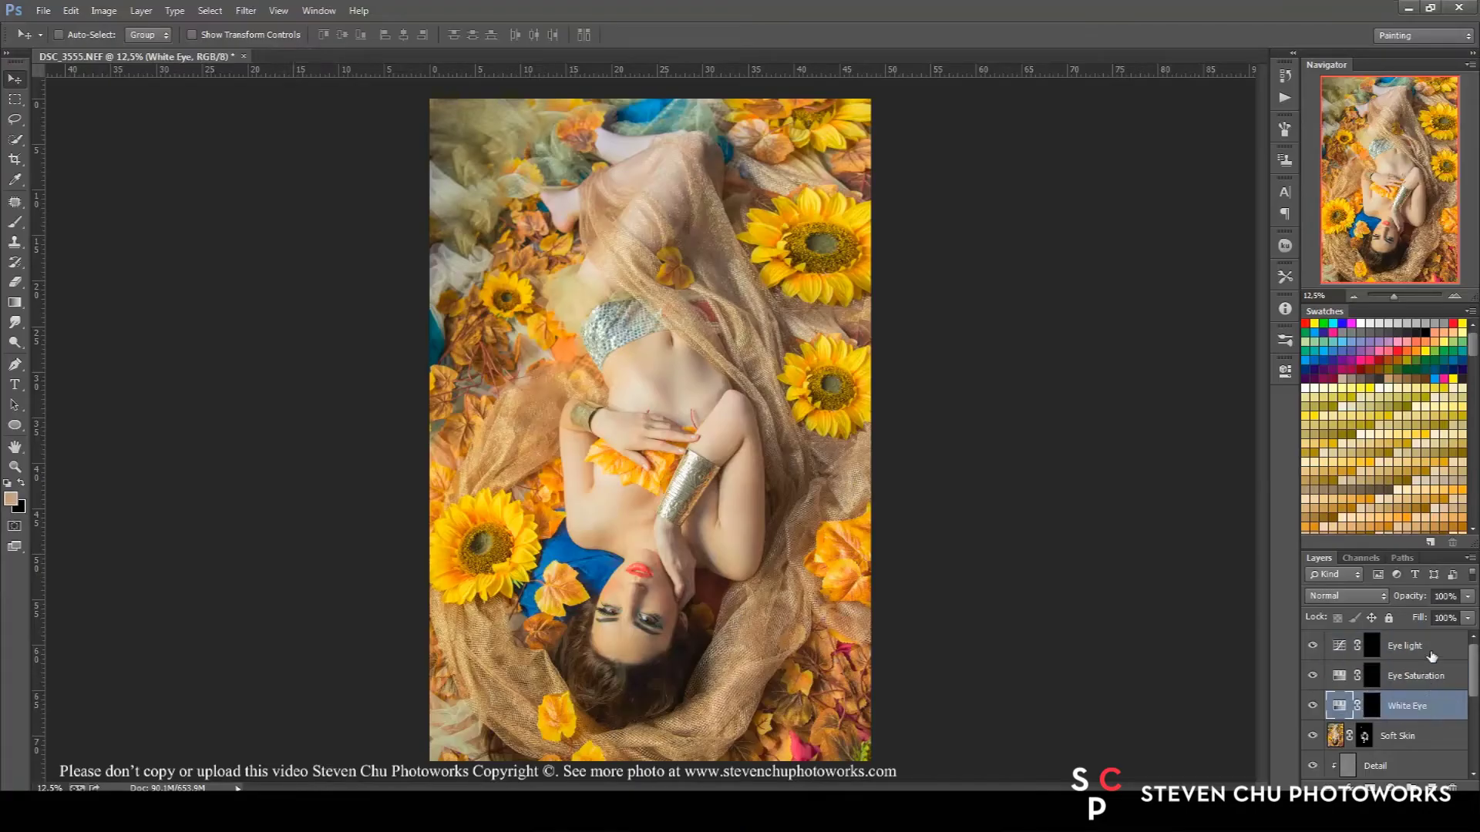
Step: Add a Curves layer with an inverted mask and paint brightening at 28% onto body and background
click(1431, 647)
key(ctrl+i)
key(b)
drag(336, 35, 282, 54)
key(bracketright)
key(bracketright)
key(bracketright)
mouse_move(609, 539)
mouse_down()
mouse_move(716, 656)
mouse_move(501, 663)
mouse_up()
drag(463, 138, 632, 386)
drag(840, 478, 770, 169)
drag(493, 254, 441, 696)
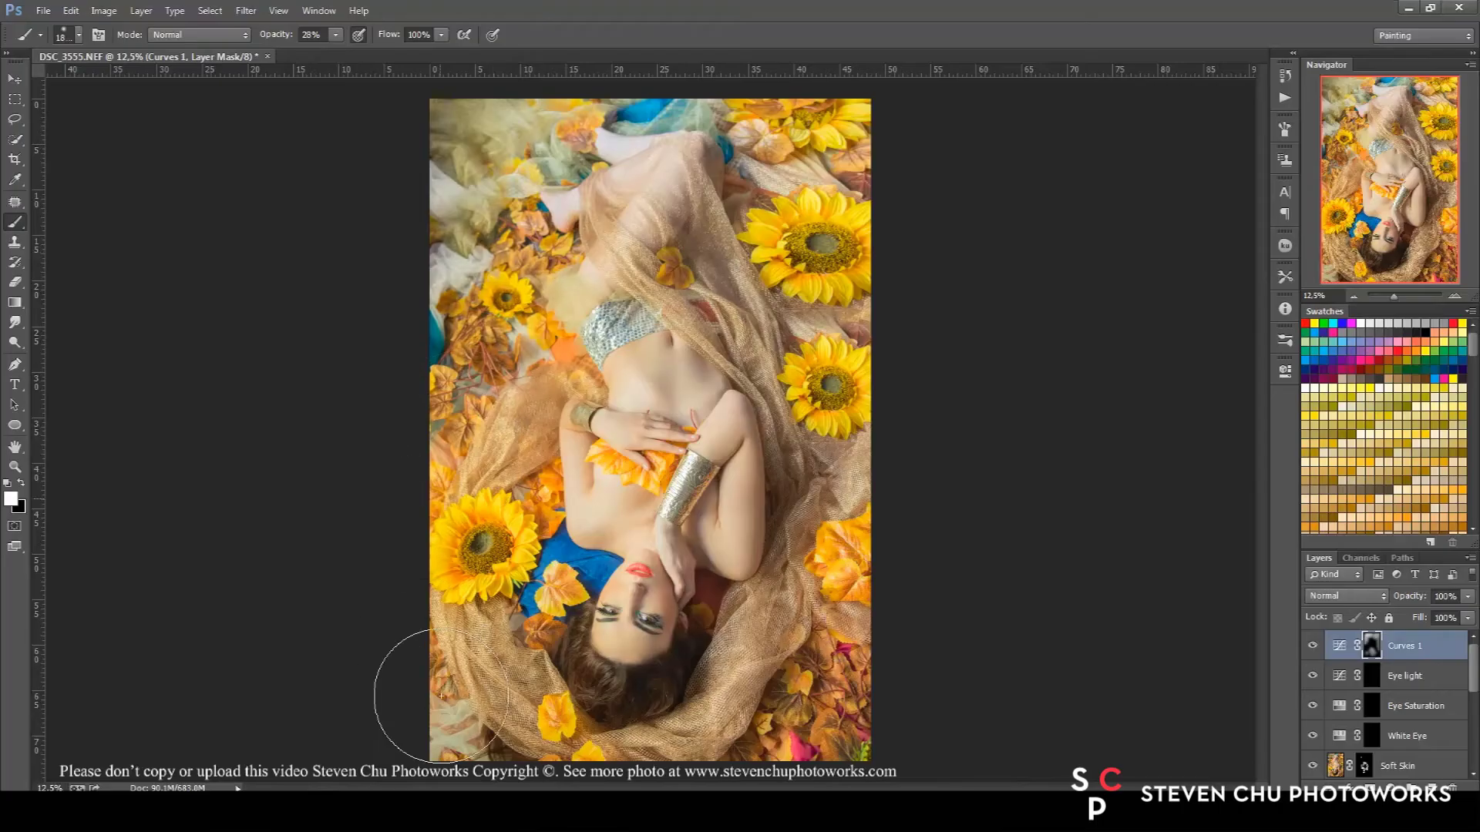
drag(817, 694, 848, 247)
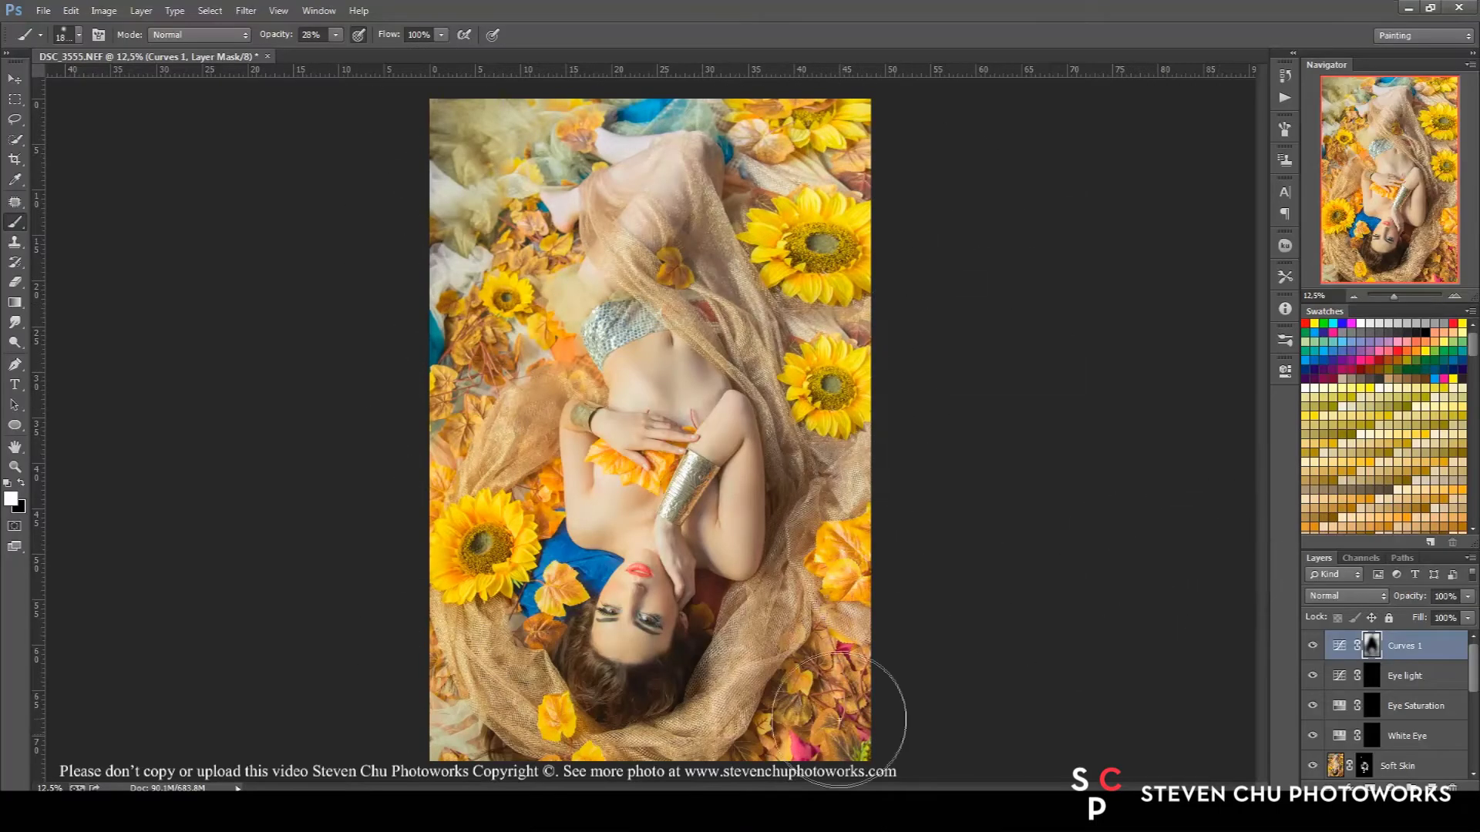
Step: Add Selective Color, reducing cyan in the Yellows and tweaking the Greens and Blues
click(1394, 788)
drag(1165, 462, 1123, 462)
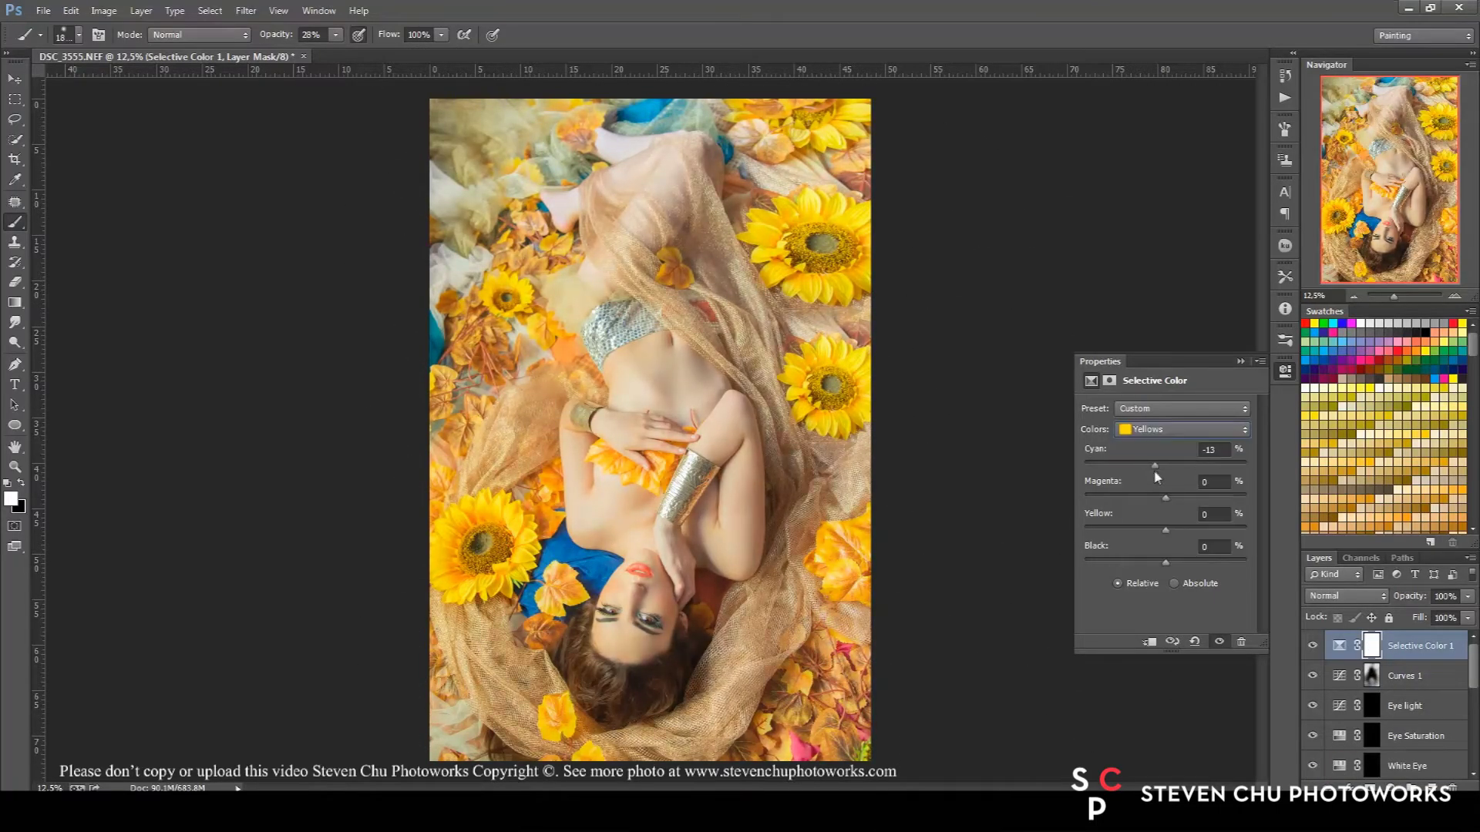
click(1148, 433)
click(1156, 447)
click(1183, 429)
click(1153, 458)
click(1131, 353)
Step: Add Curves 2, raising the Red channel curve slightly and adjusting the Green channel
key(v)
click(1394, 788)
click(1357, 556)
click(1156, 429)
click(1149, 445)
drag(1178, 511, 1180, 505)
click(1156, 430)
click(1149, 460)
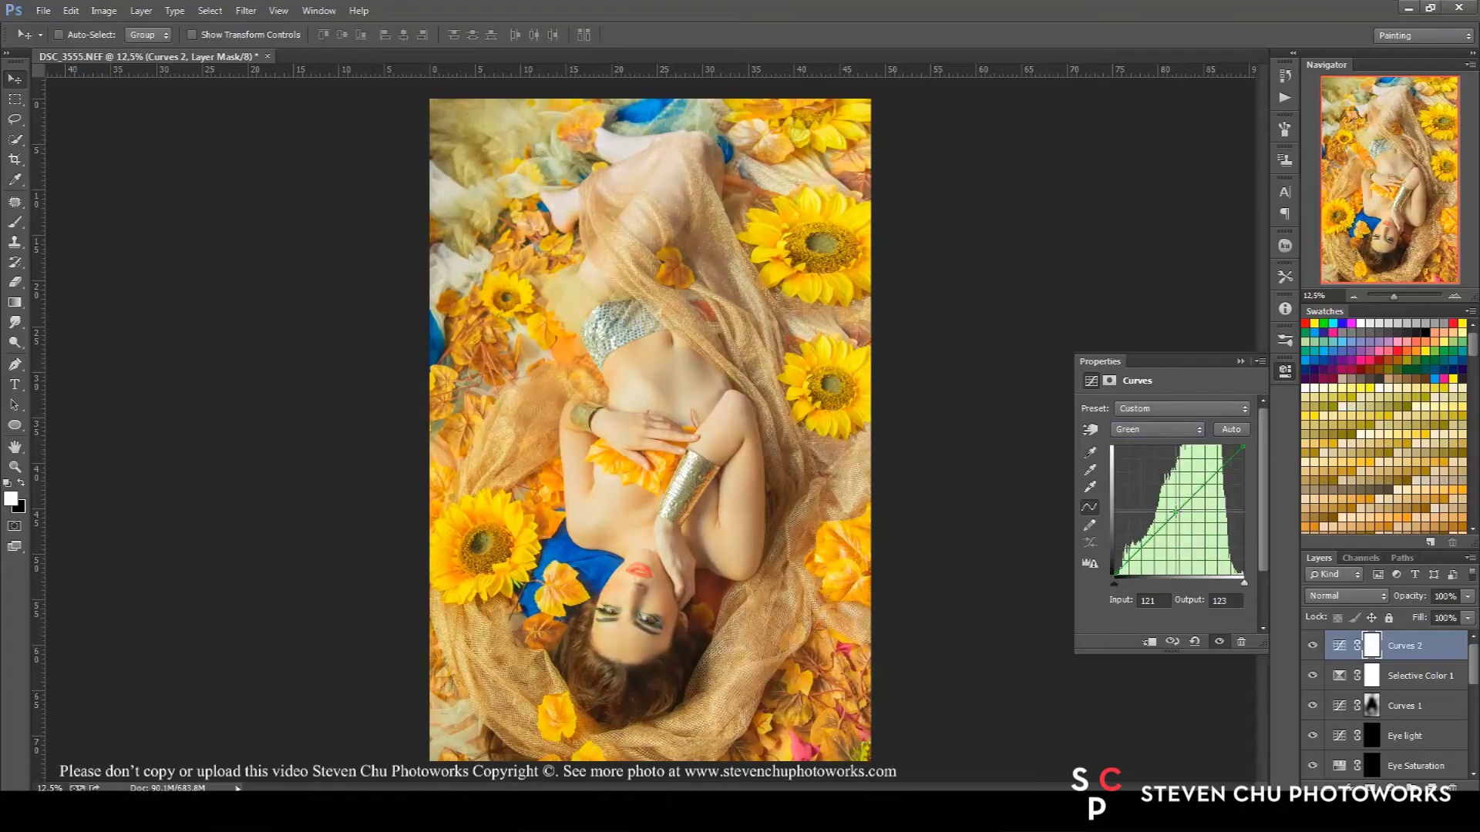
click(1298, 641)
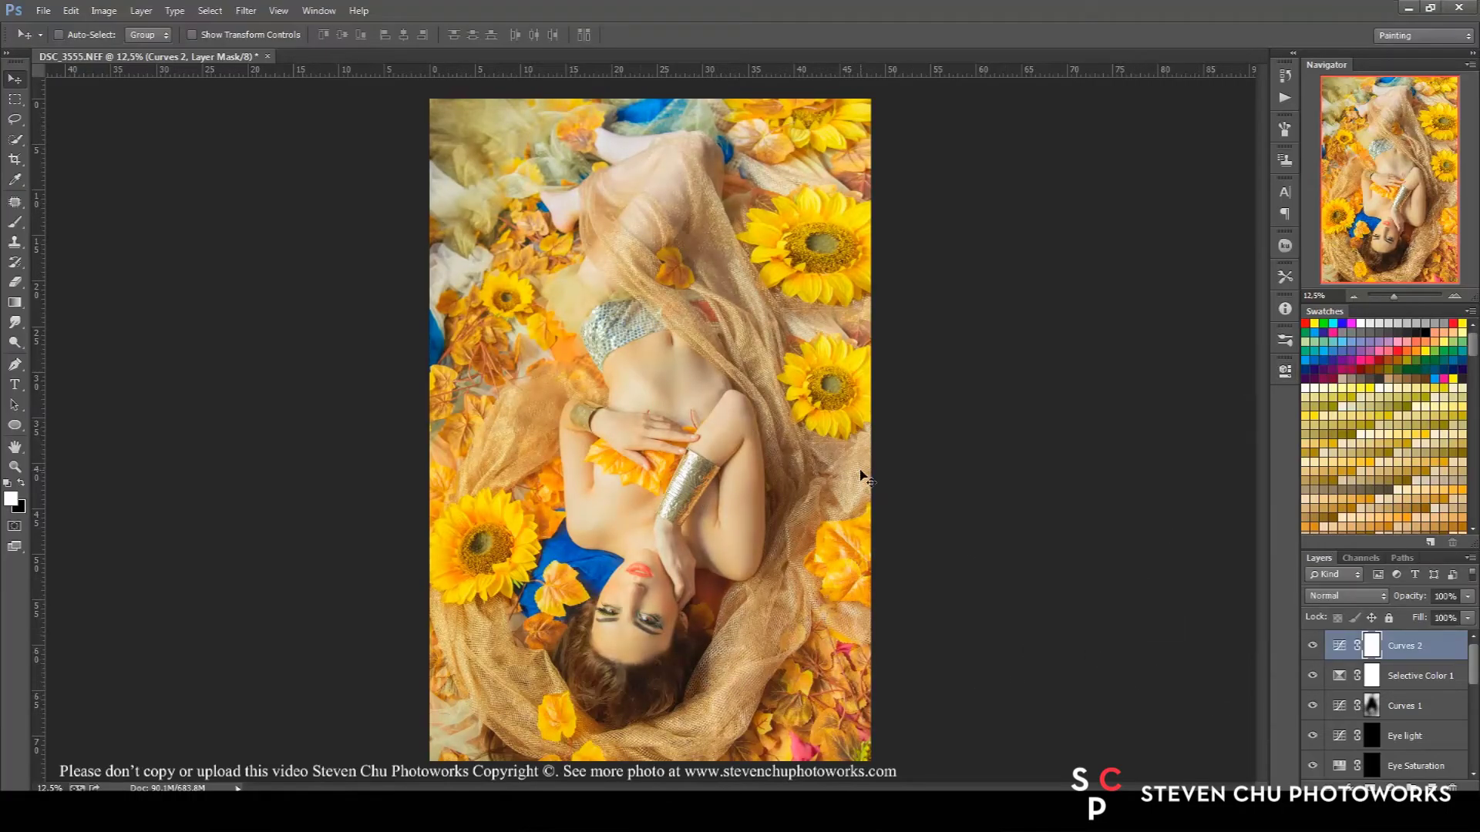
Step: Add a Color Balance adjustment layer above the curves
click(1393, 788)
click(1341, 586)
click(1284, 370)
Step: Invert the Color Balance mask, set Highlights tones, and paint the shift onto the top area
key(ctrl+i)
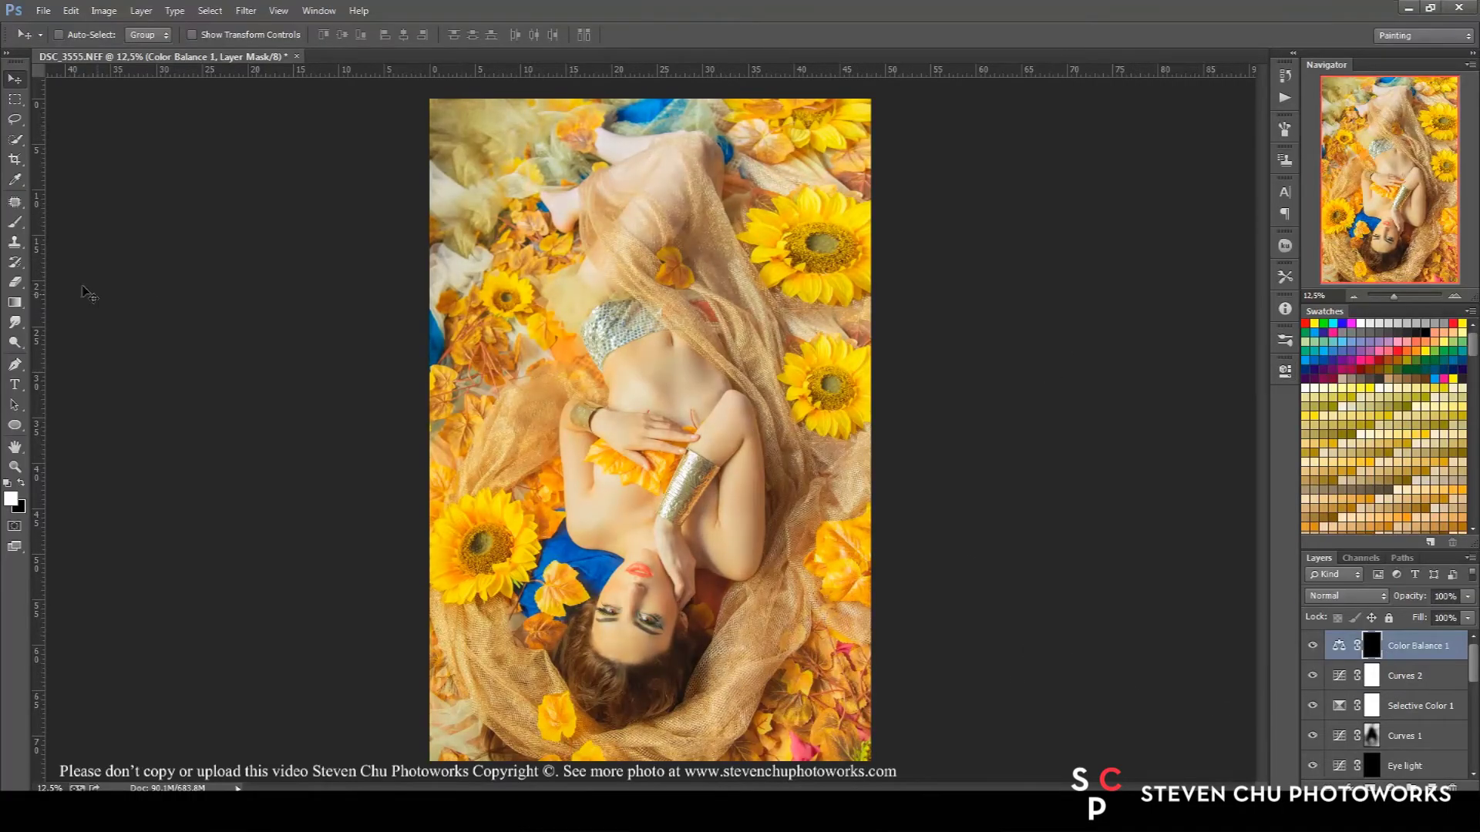
key(b)
scroll(651, 159, up, 2)
click(1285, 370)
click(1179, 408)
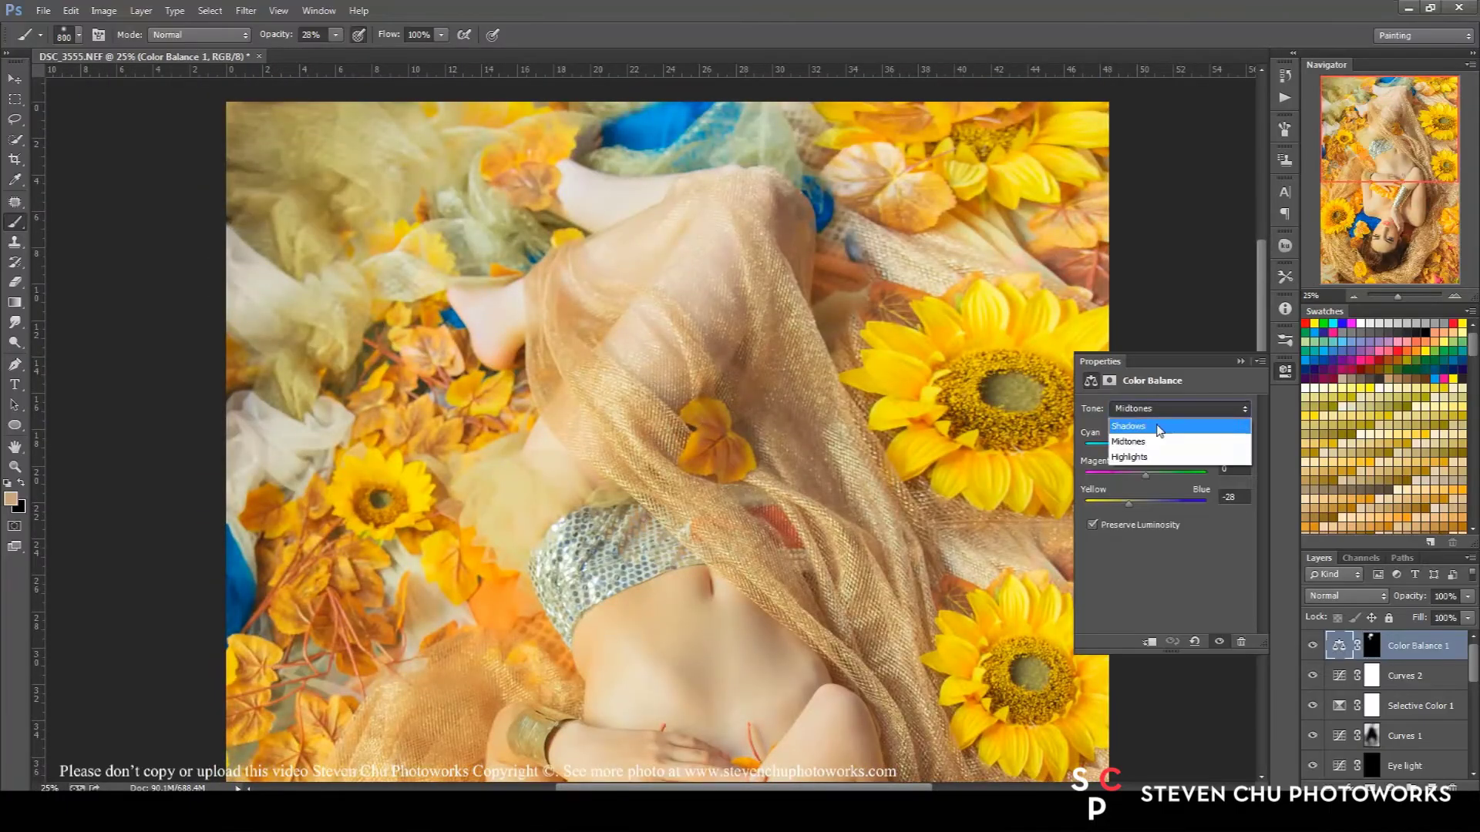
click(1162, 446)
key(d)
drag(555, 247, 686, 170)
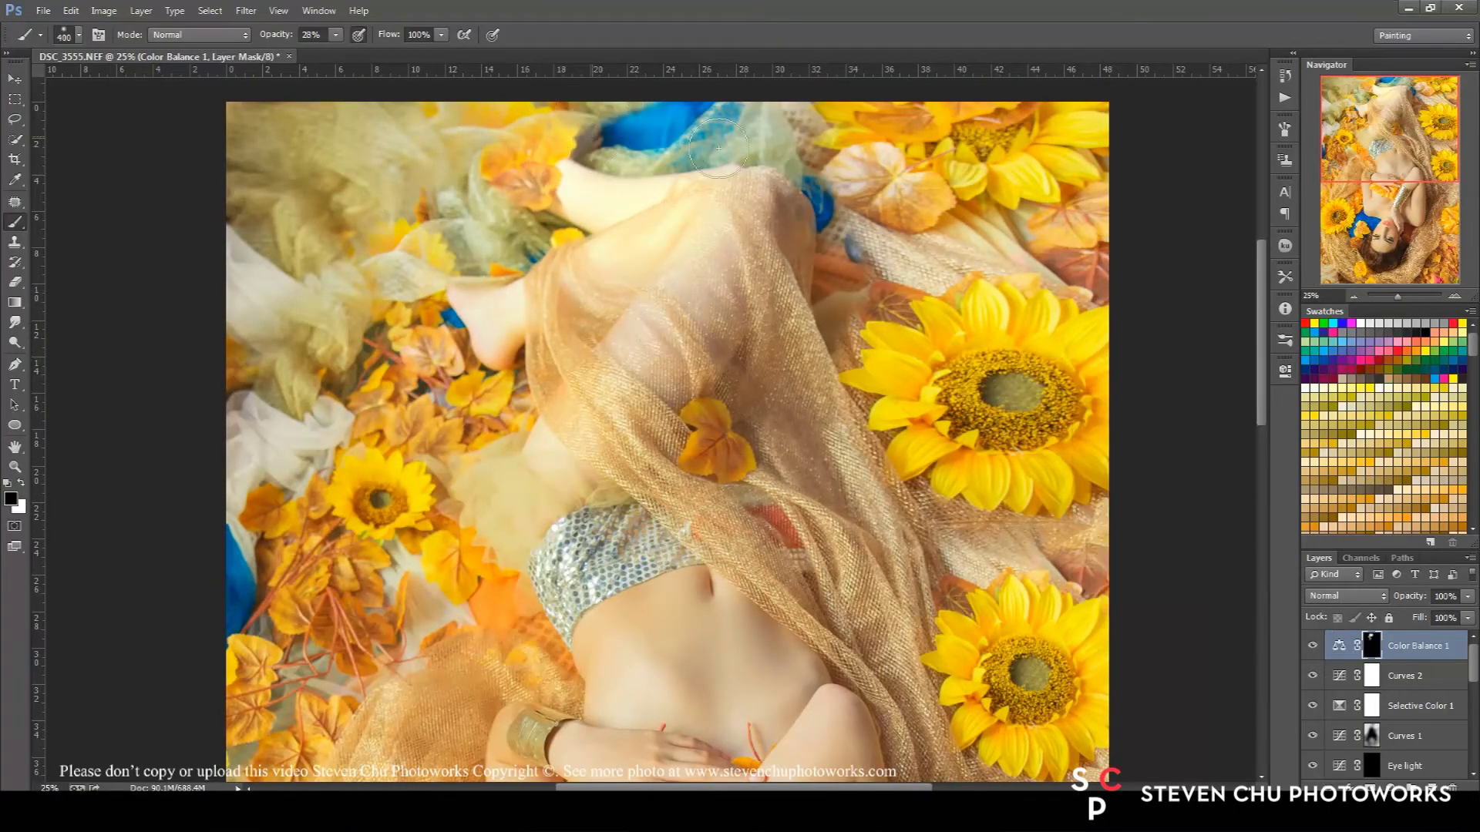
key(x)
key(bracketright)
key(bracketright)
key(bracketright)
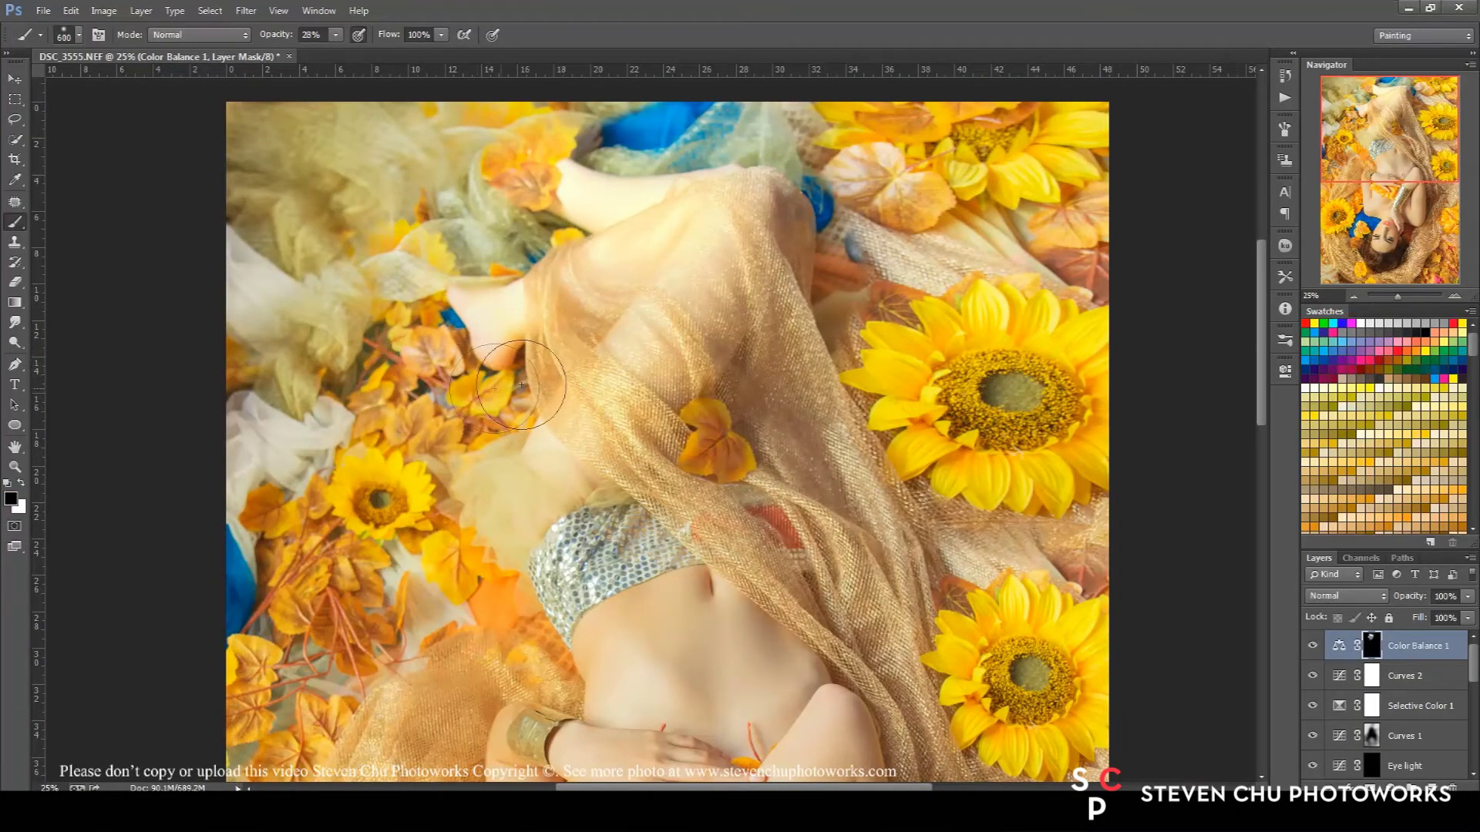
scroll(733, 180, down, 2)
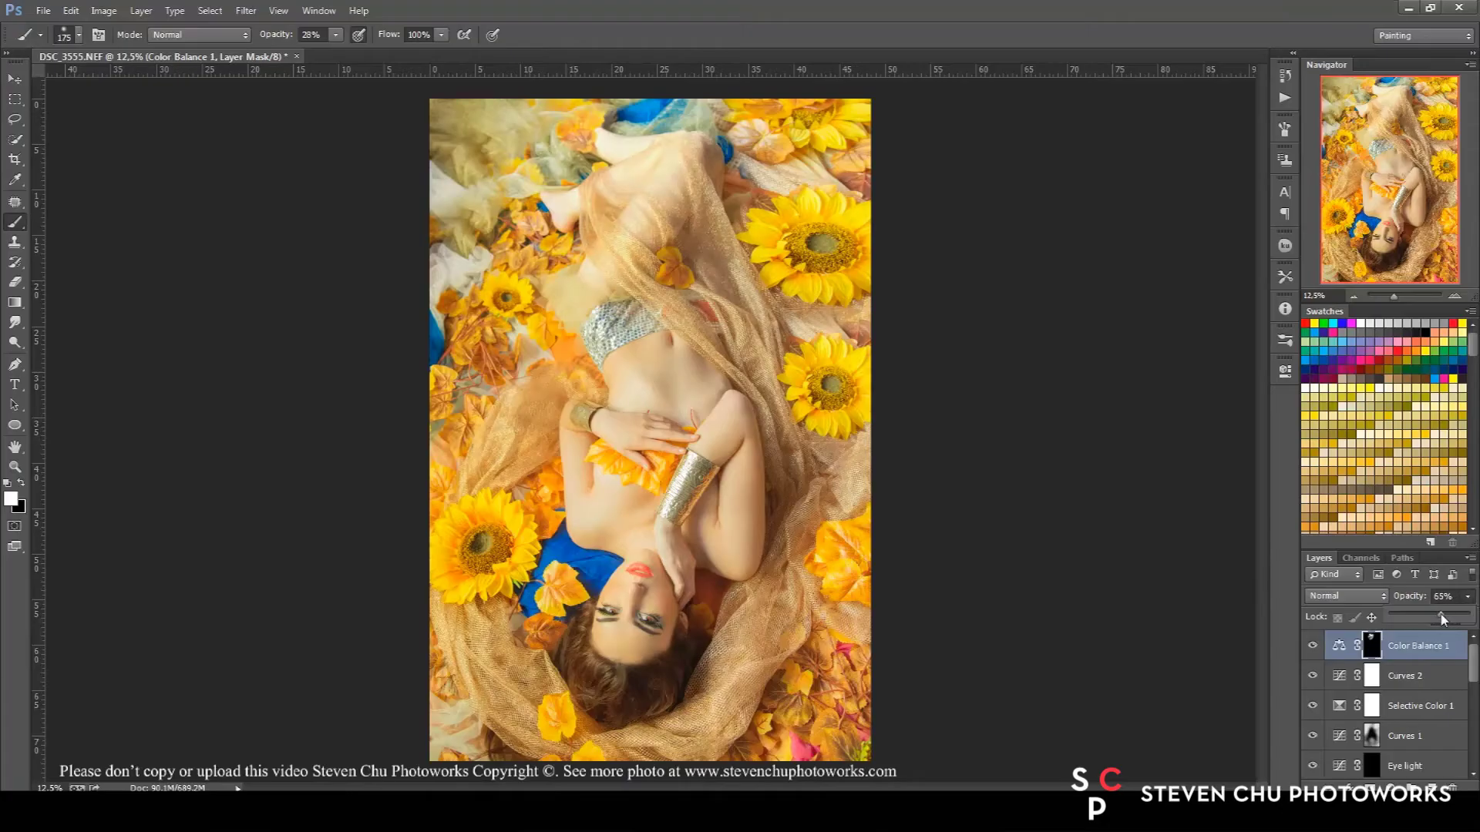
Step: Add a Levels adjustment layer
key(v)
click(1395, 787)
click(1350, 513)
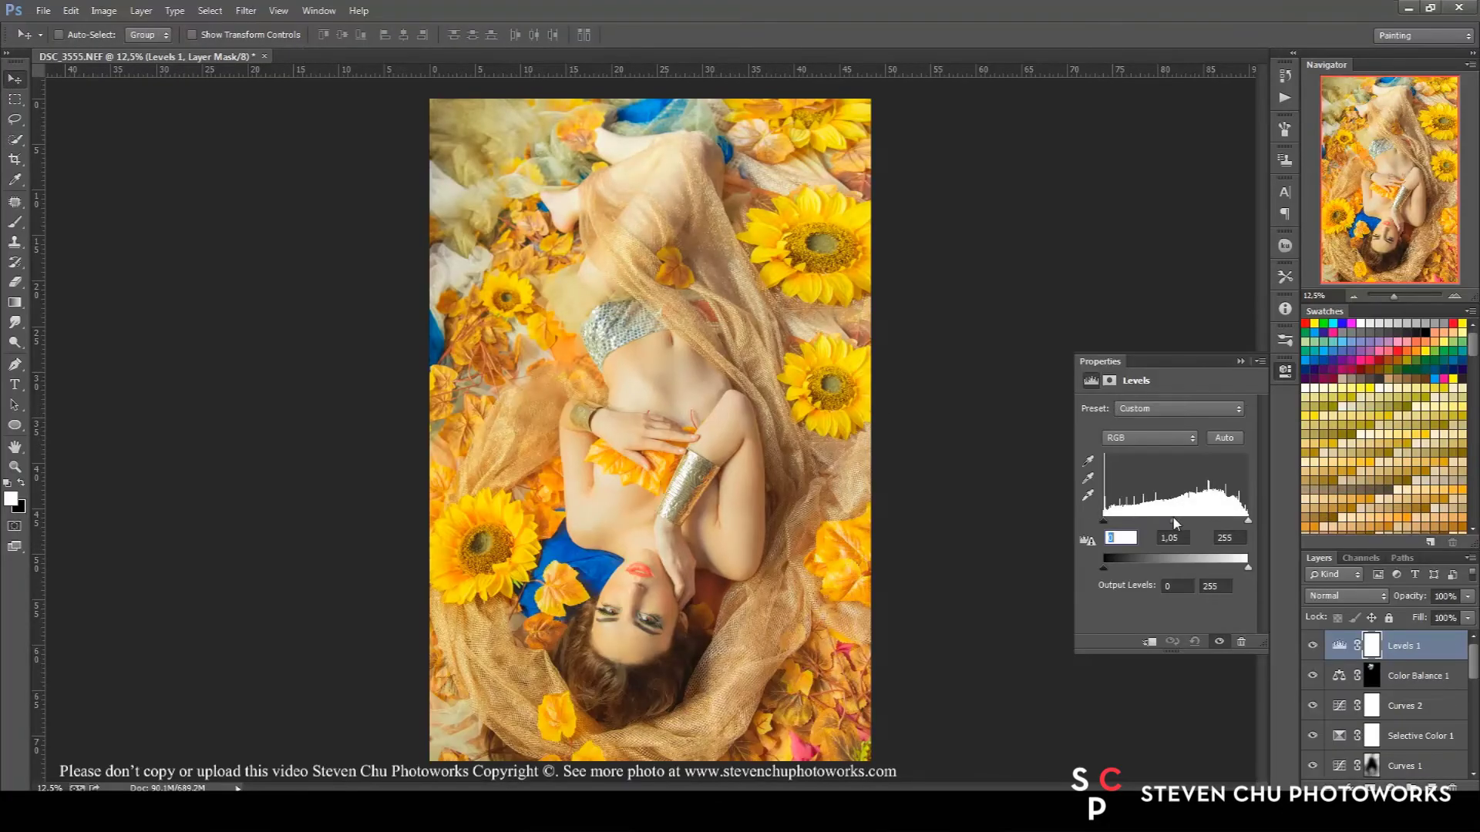
Step: Group all colour adjustment layers and name the group 'Color Adjustment'
click(1403, 645)
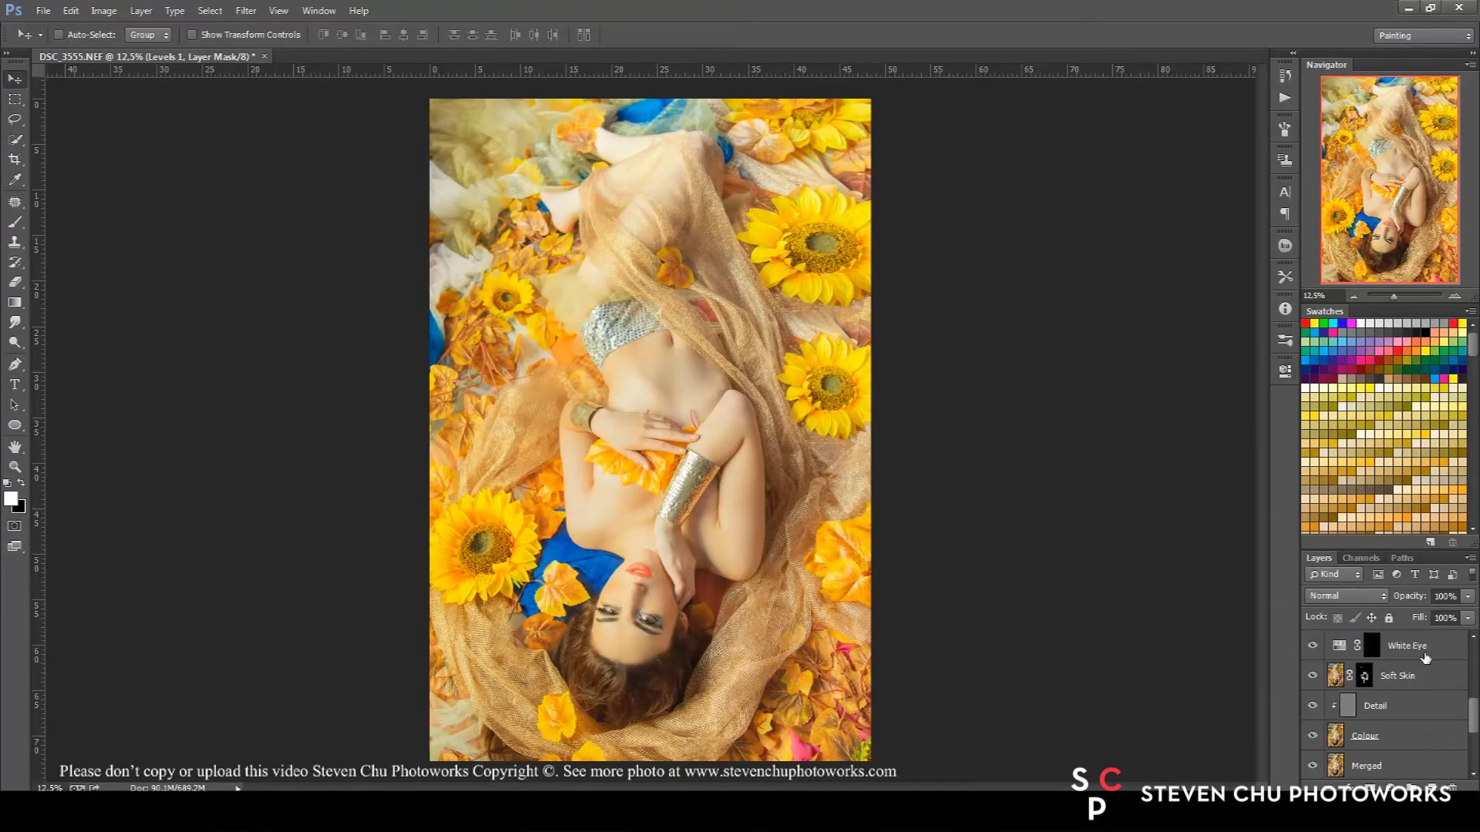
shift+click(1403, 765)
key(ctrl+g)
click(1330, 640)
double_click(1374, 640)
text(Color Adjustment)
key(Return)
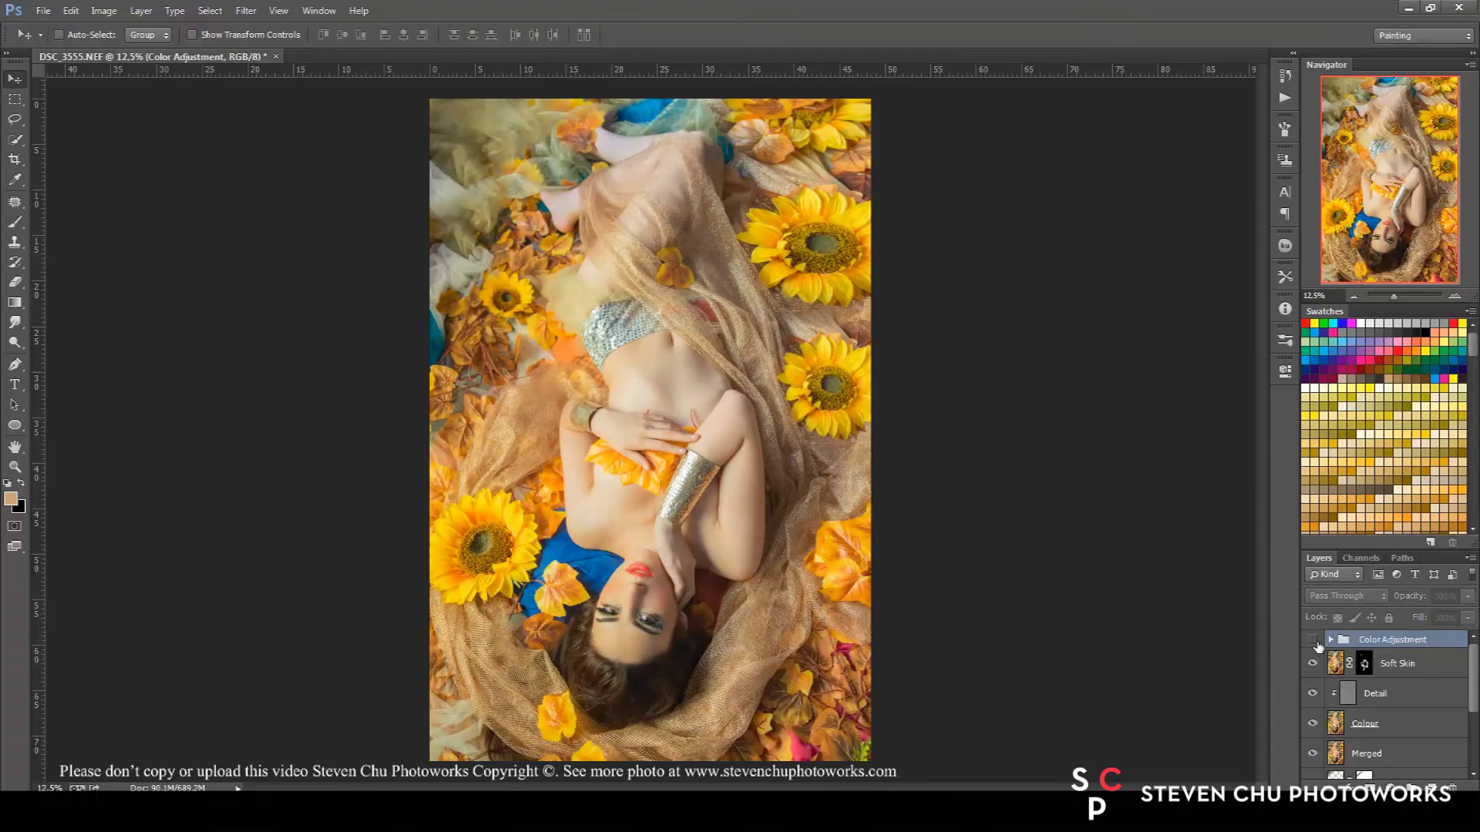
Step: Apply a warm Lighting Effects point light and set Layer 3 opacity to 58%
click(590, 372)
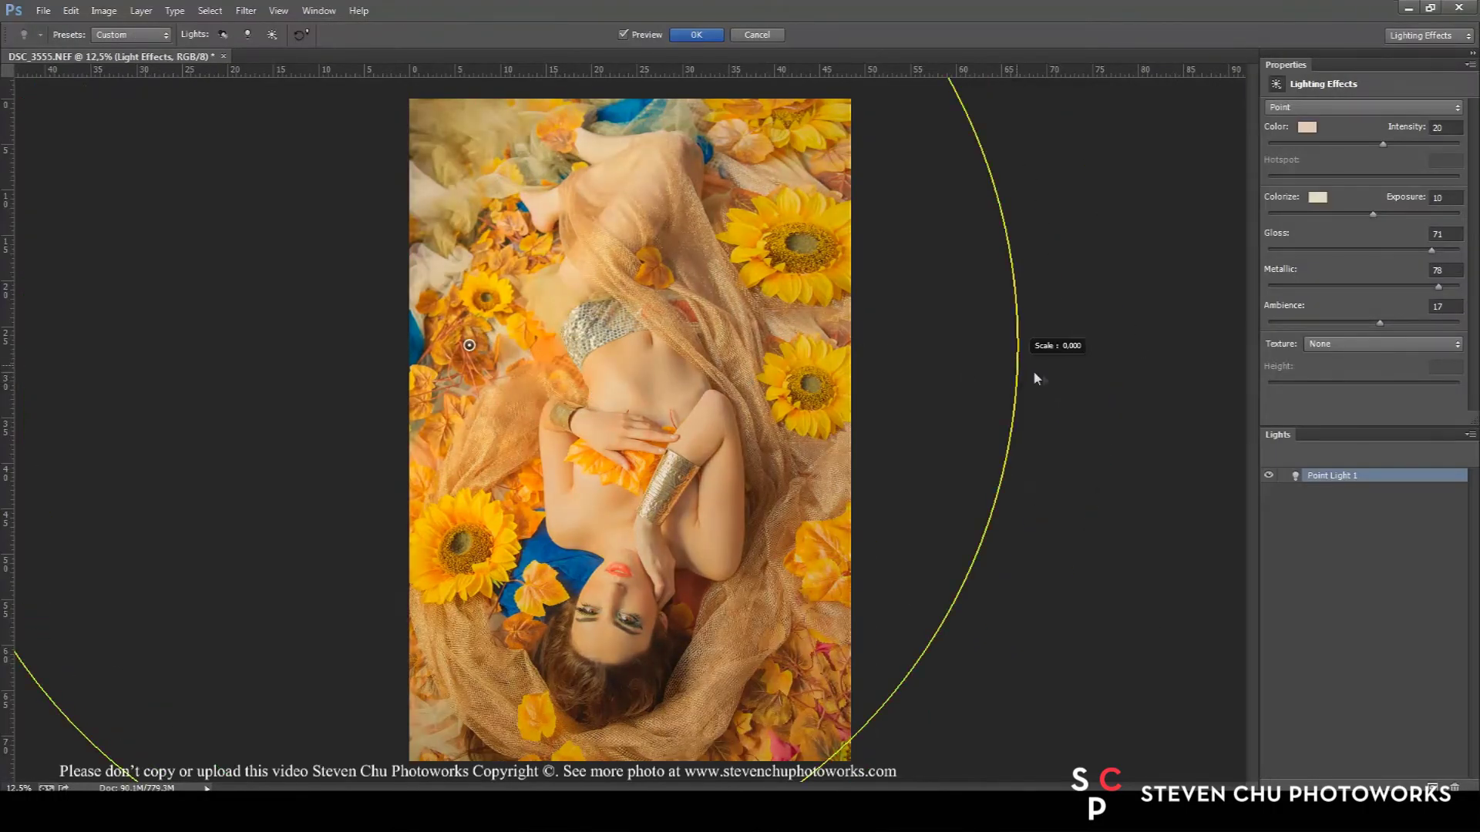
click(1033, 380)
key(Return)
key(Return)
drag(1468, 595, 1430, 619)
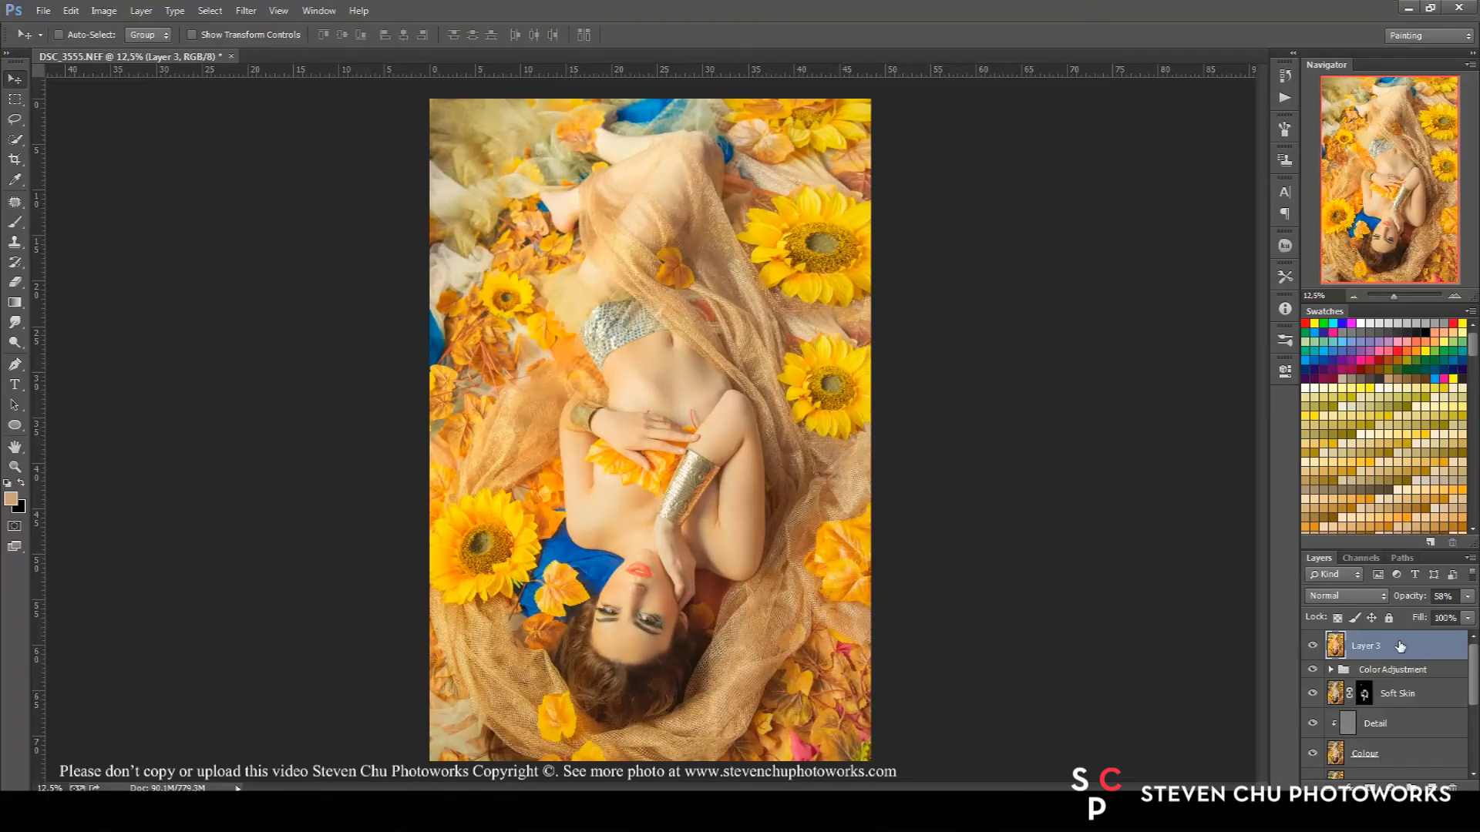
Step: Stamp the visible layers into a new layer and apply a High Pass filter
key(ctrl+shift+alt+e)
click(245, 10)
click(540, 401)
key(Return)
Step: Blend the high-pass layer as Overlay inside the Sharpen group and invert its mask to black
key(shift+alt+o)
drag(1400, 646, 1421, 769)
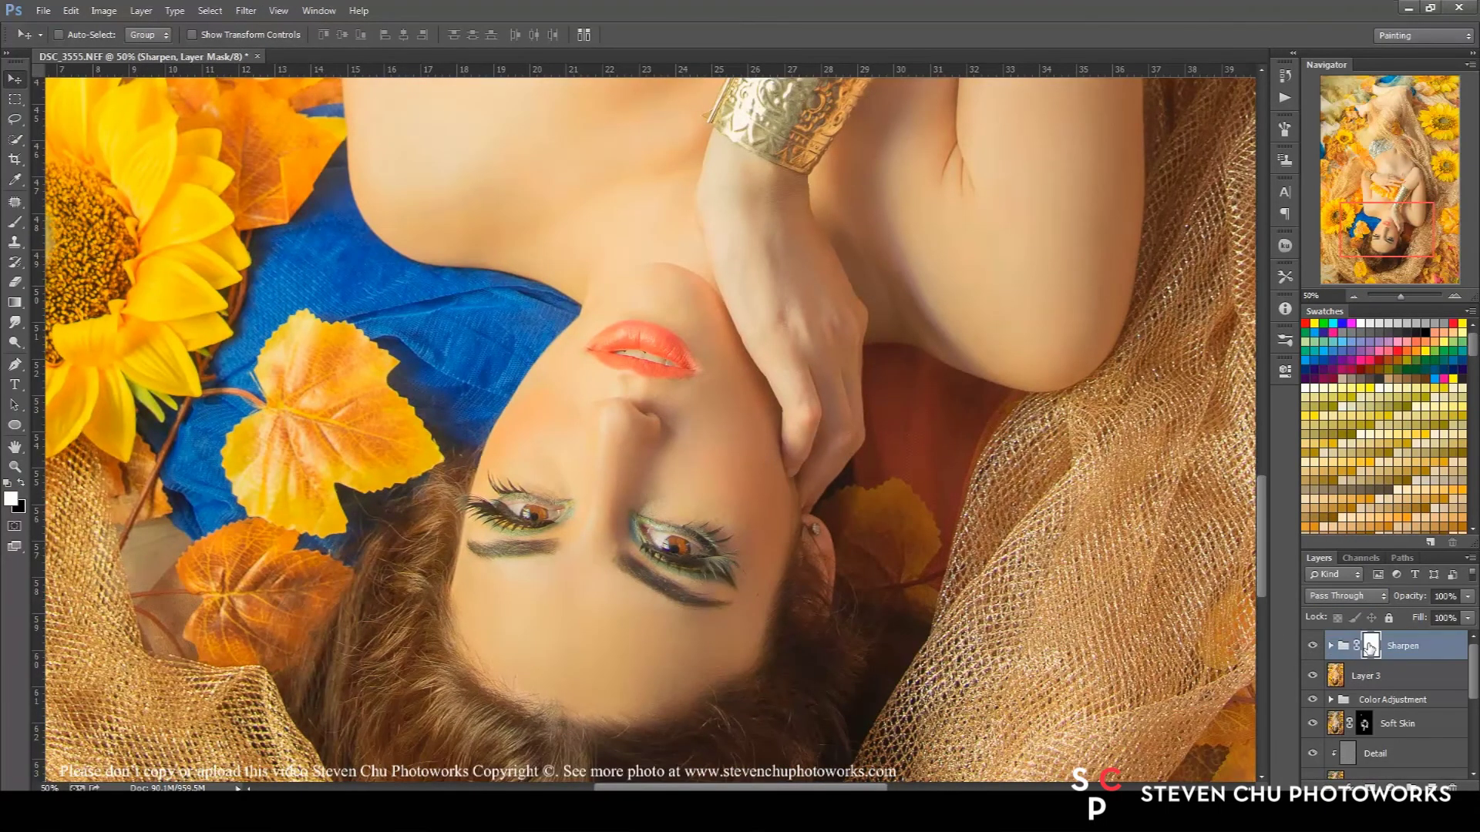
key(ctrl+i)
key(b)
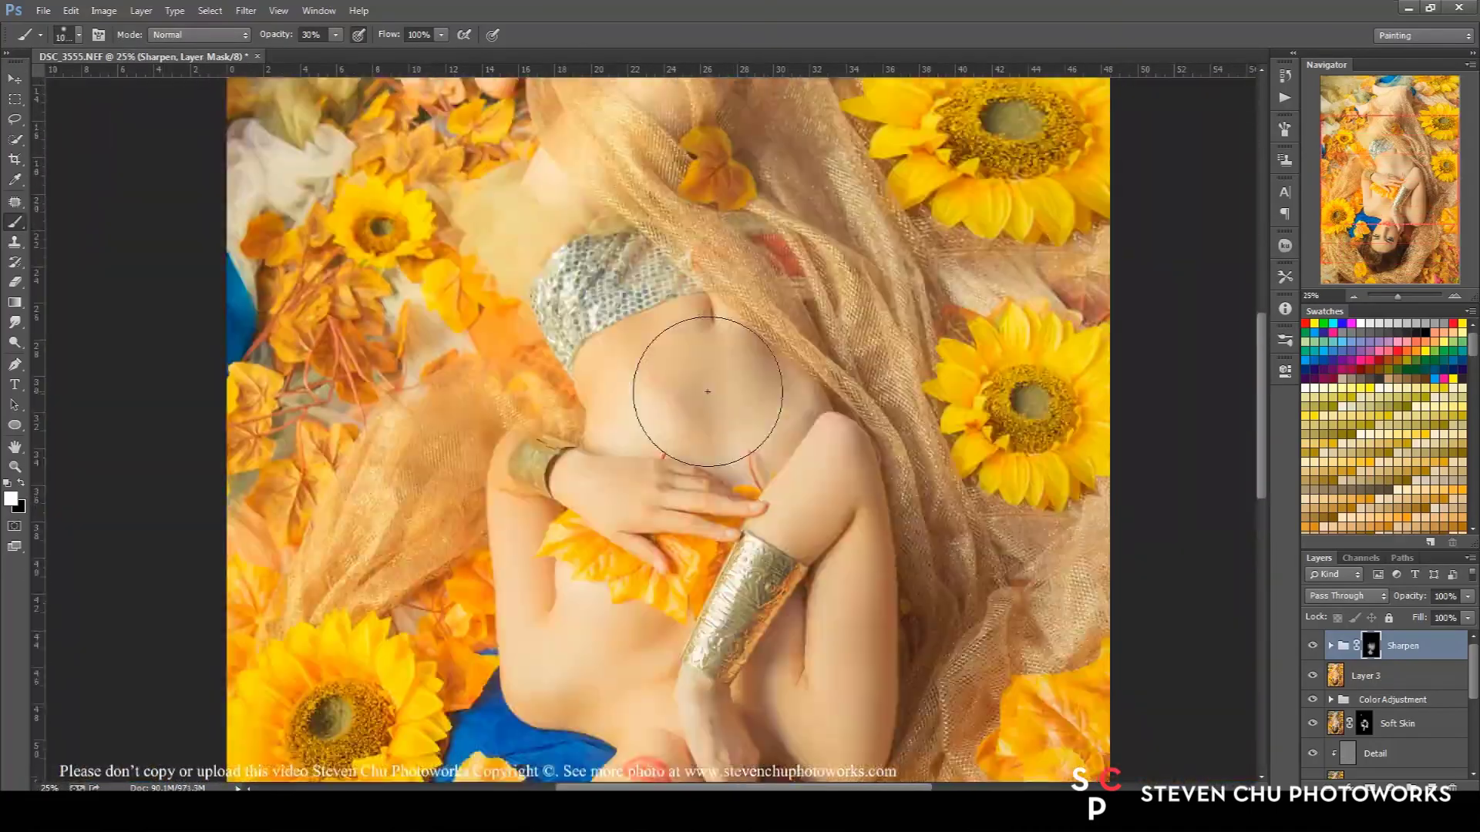